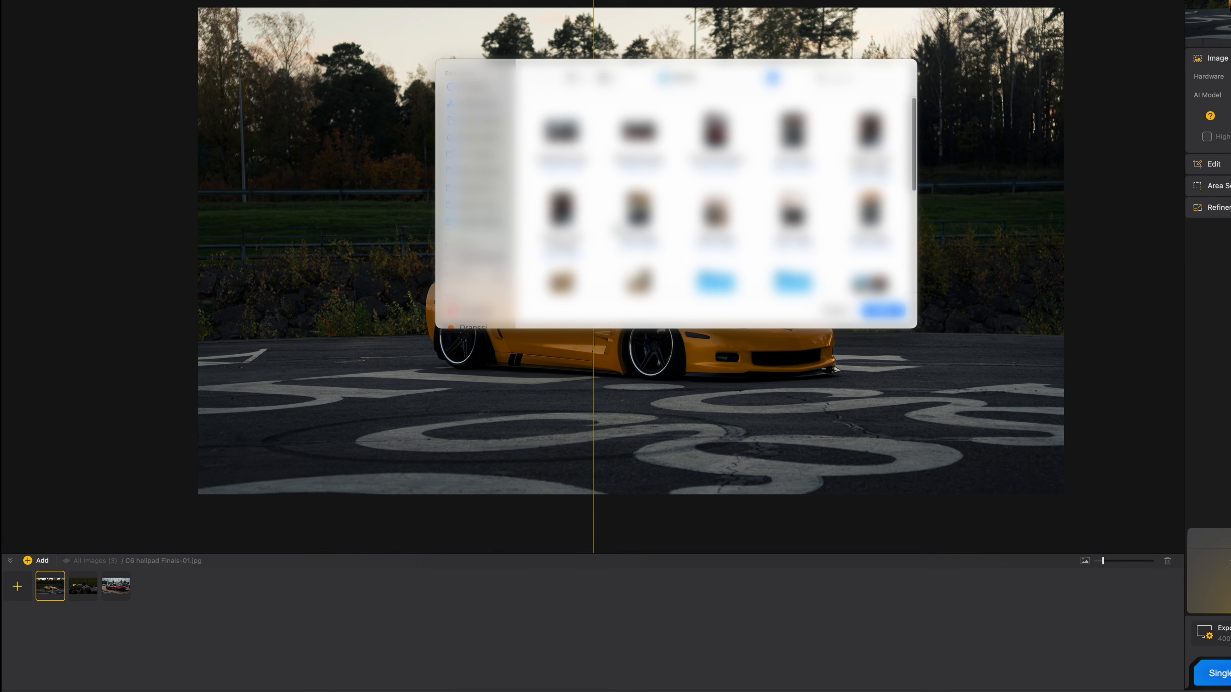
Import the selected photos and look through all three, returning to the orange sports car photo.
click(850, 304)
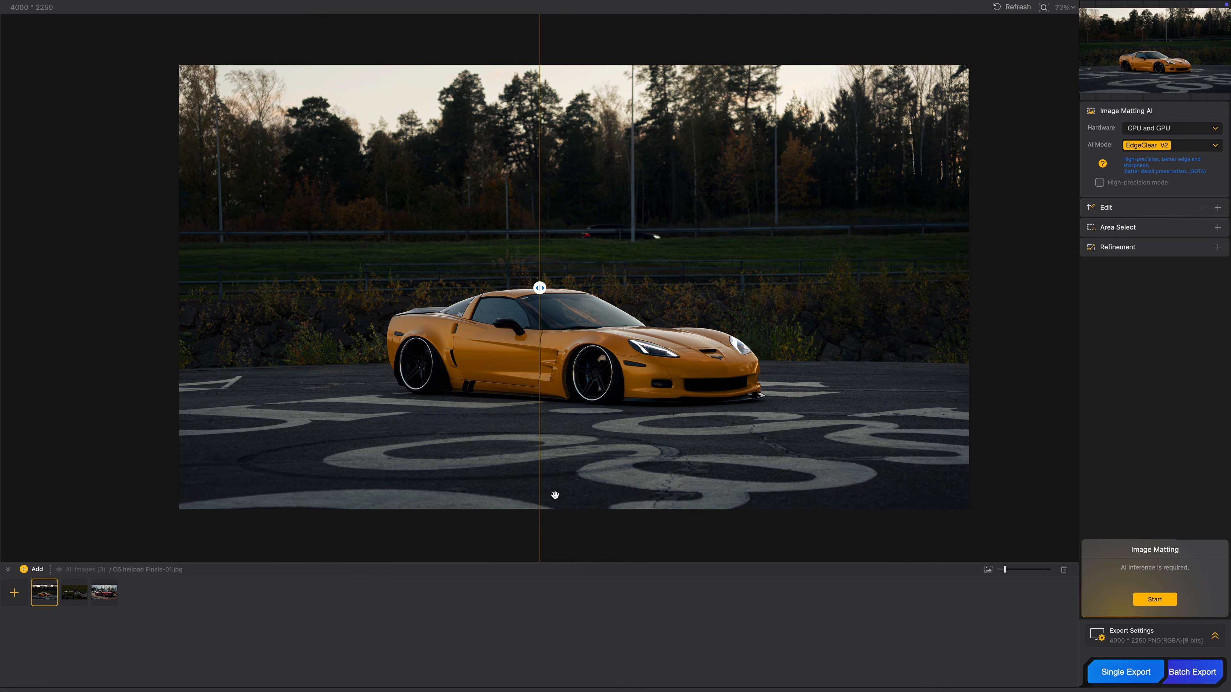
click(74, 600)
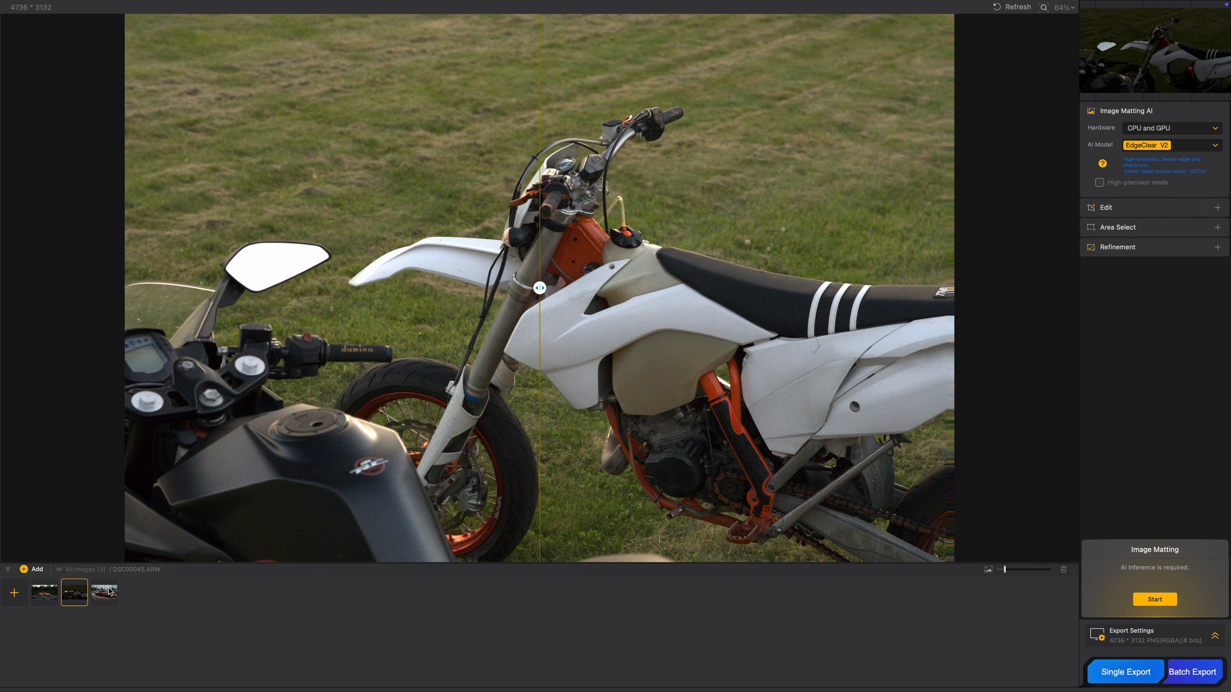
click(109, 600)
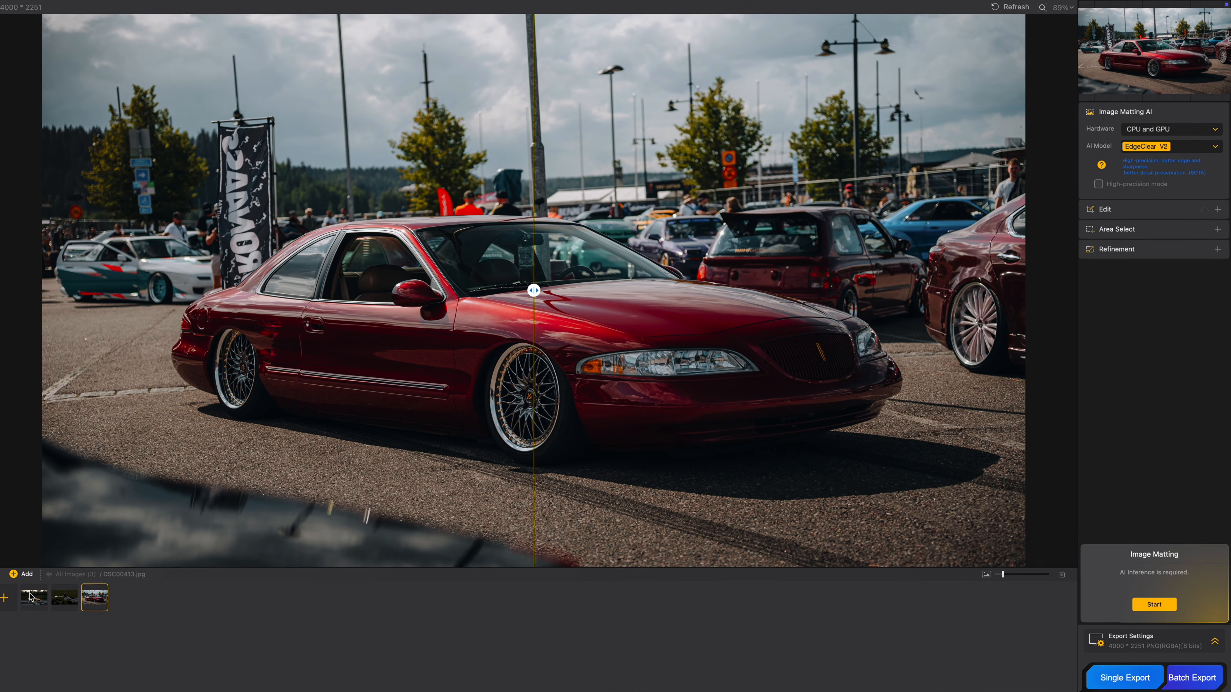
click(34, 591)
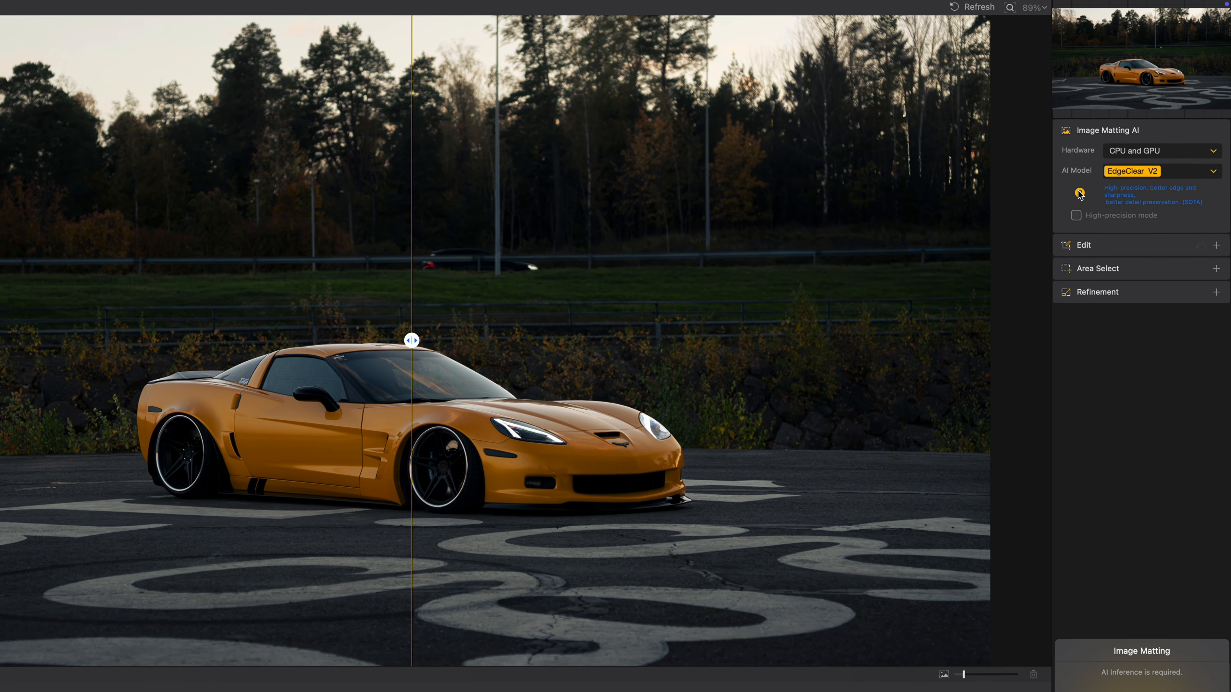
Read the AI model descriptions and set up matting with the EdgeClear V2 model and high-precision mode.
click(1079, 193)
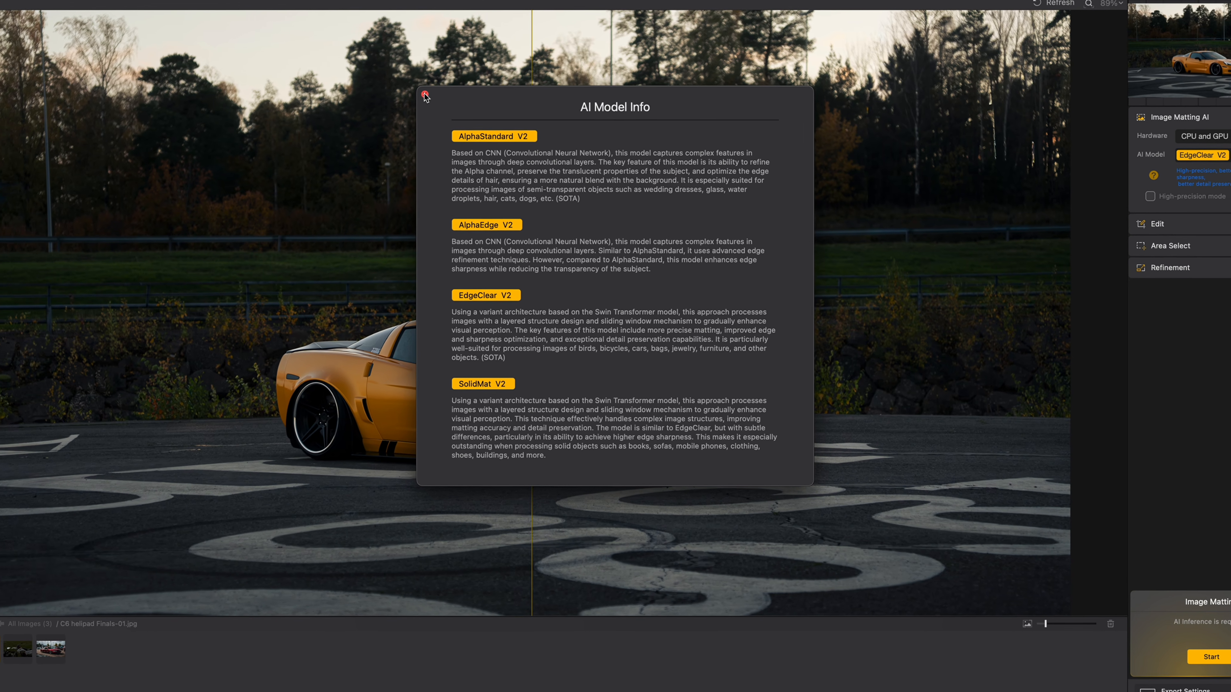
click(407, 98)
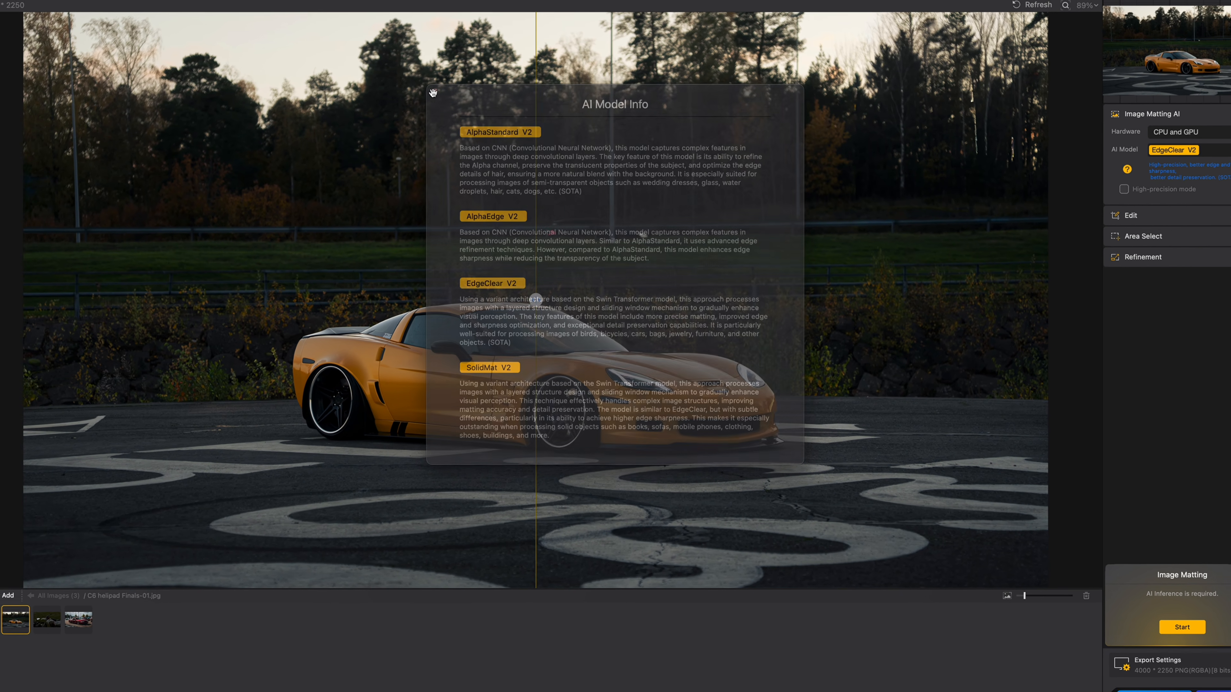
click(1187, 151)
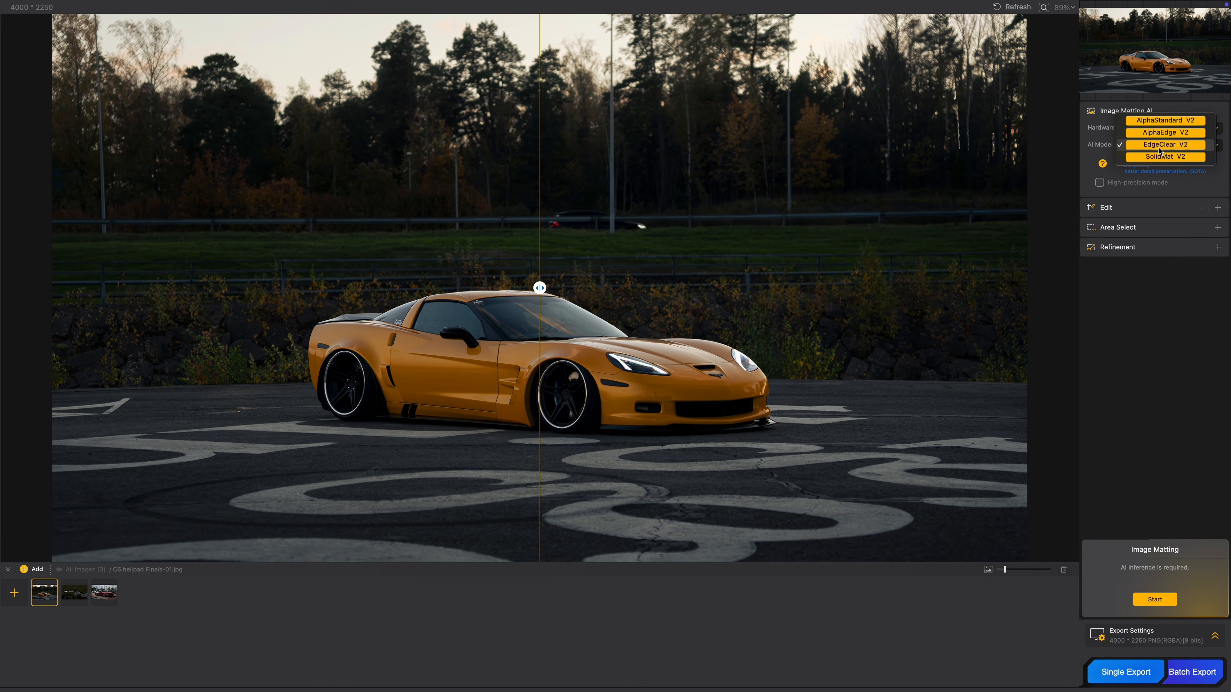
click(1160, 145)
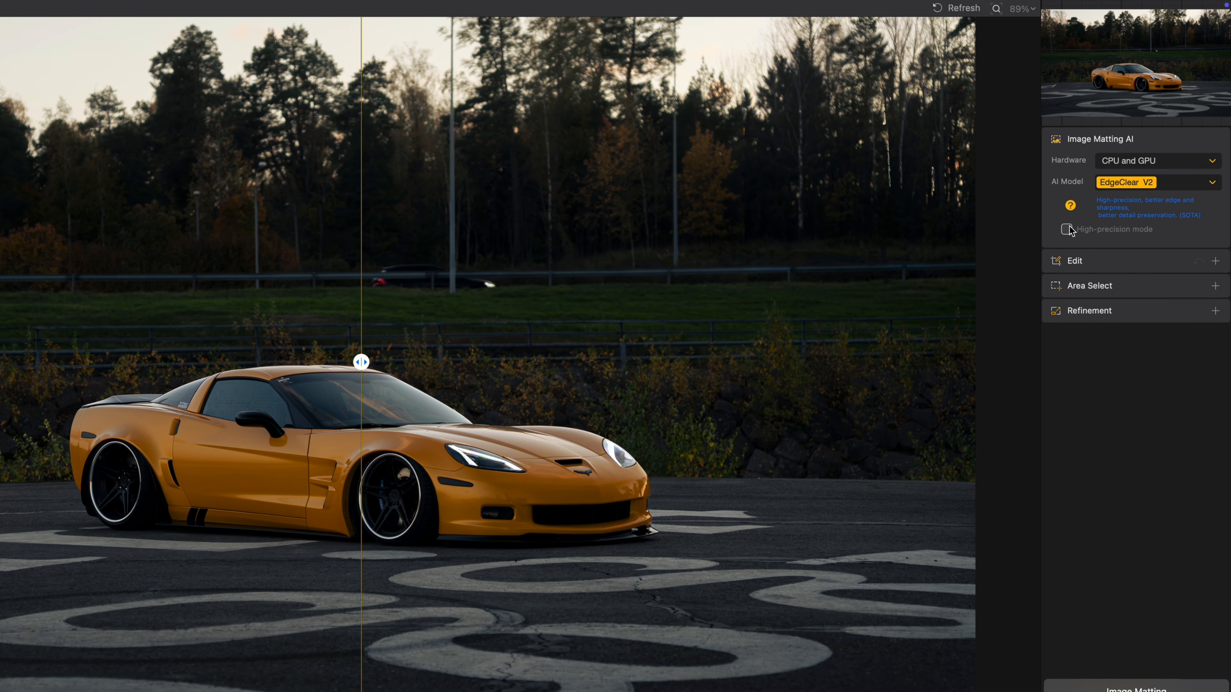
Try flipping the orange car photo horizontally and vertically and rotating it through a full turn, and check the available AI Enhance models.
click(1097, 263)
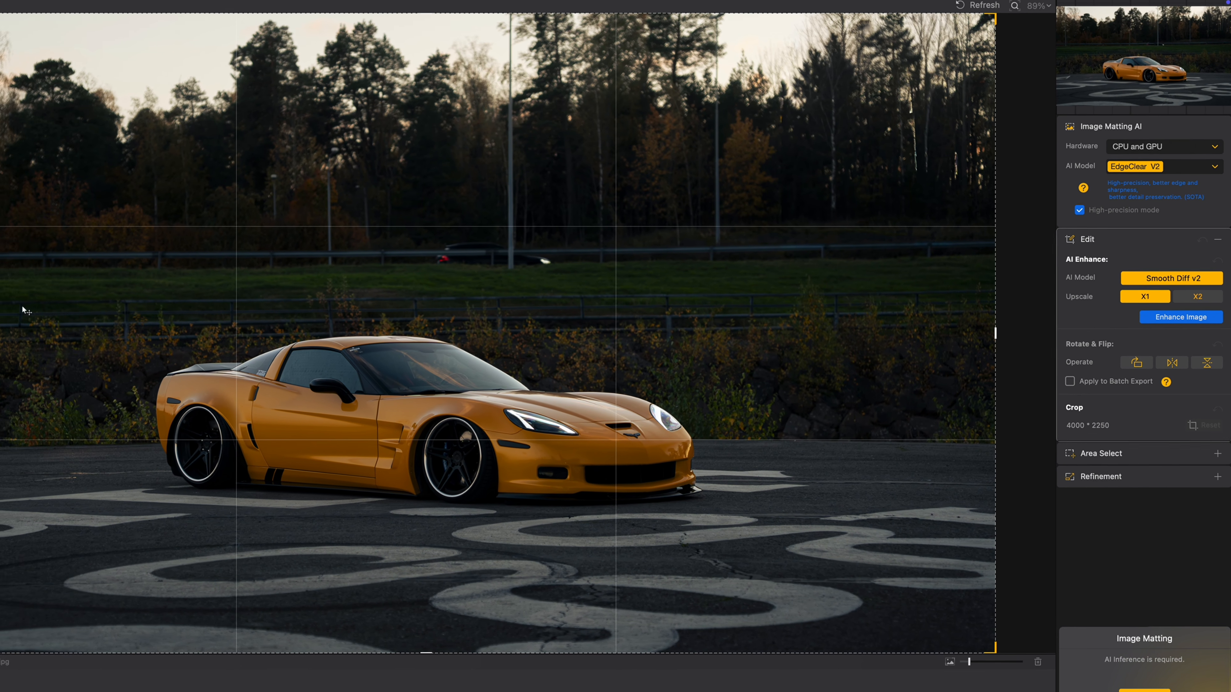
click(1170, 370)
click(1171, 371)
click(1207, 371)
click(1207, 358)
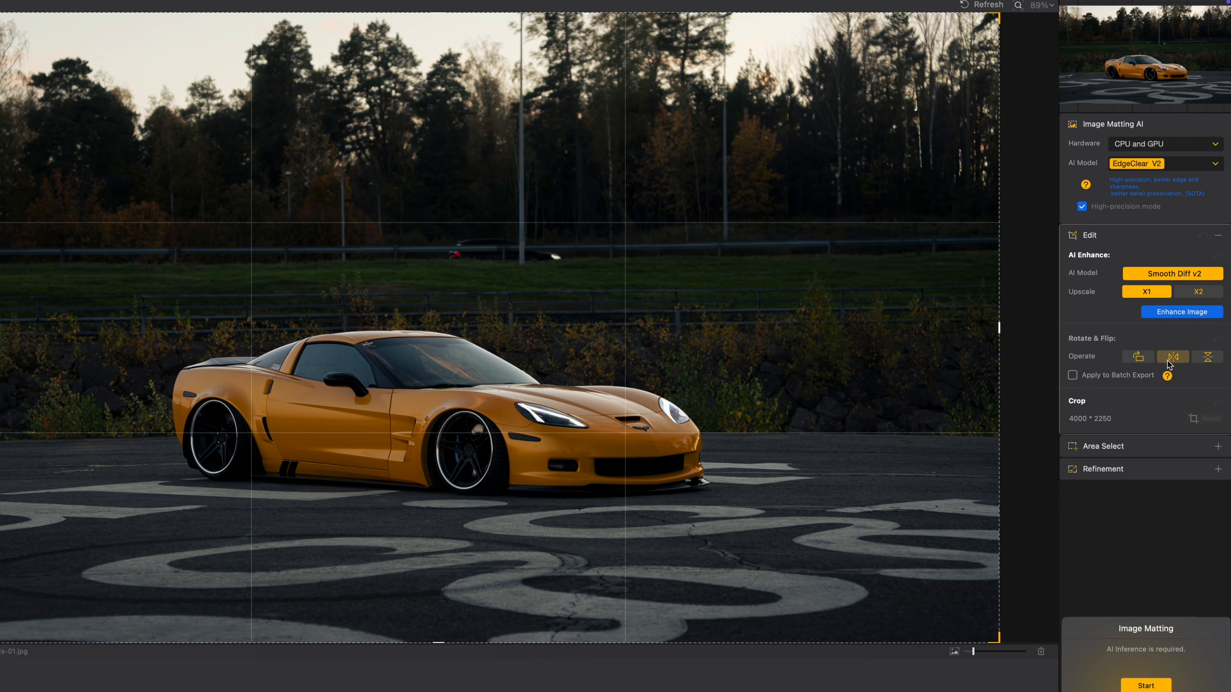
click(1138, 356)
click(1138, 356)
click(1138, 357)
click(1138, 356)
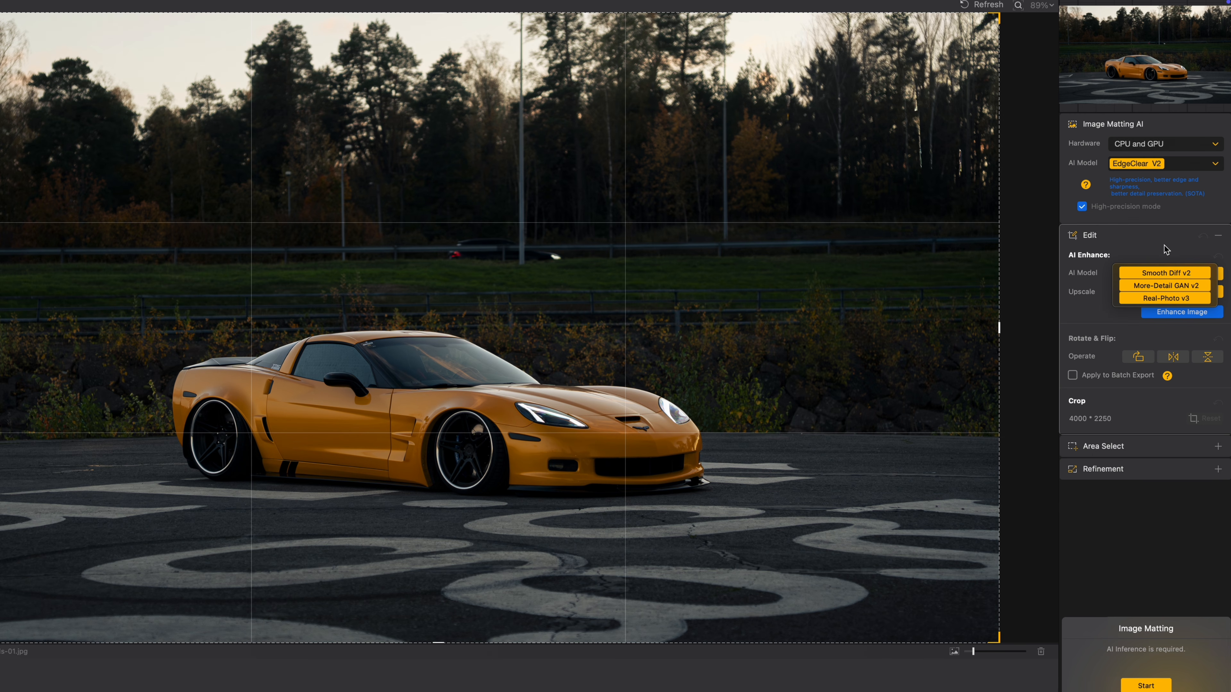
click(1163, 235)
click(1162, 232)
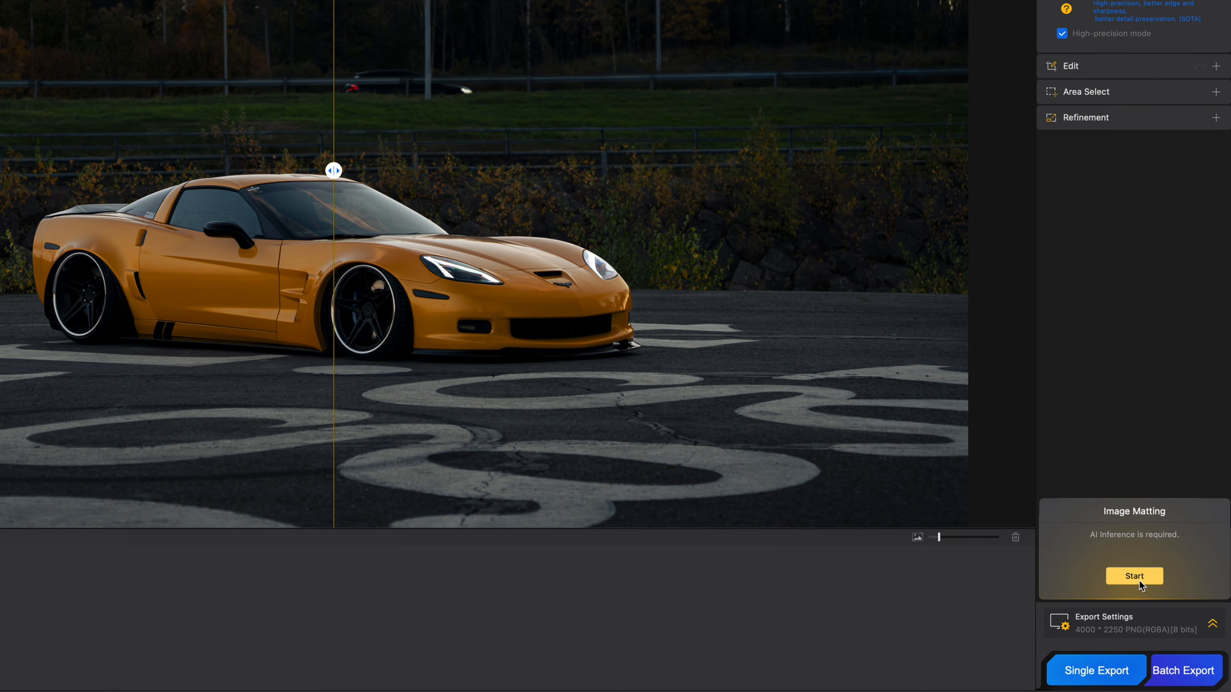
Run AI matting on the orange car photo and move the comparison divider aside to show the whole cutout.
click(1134, 576)
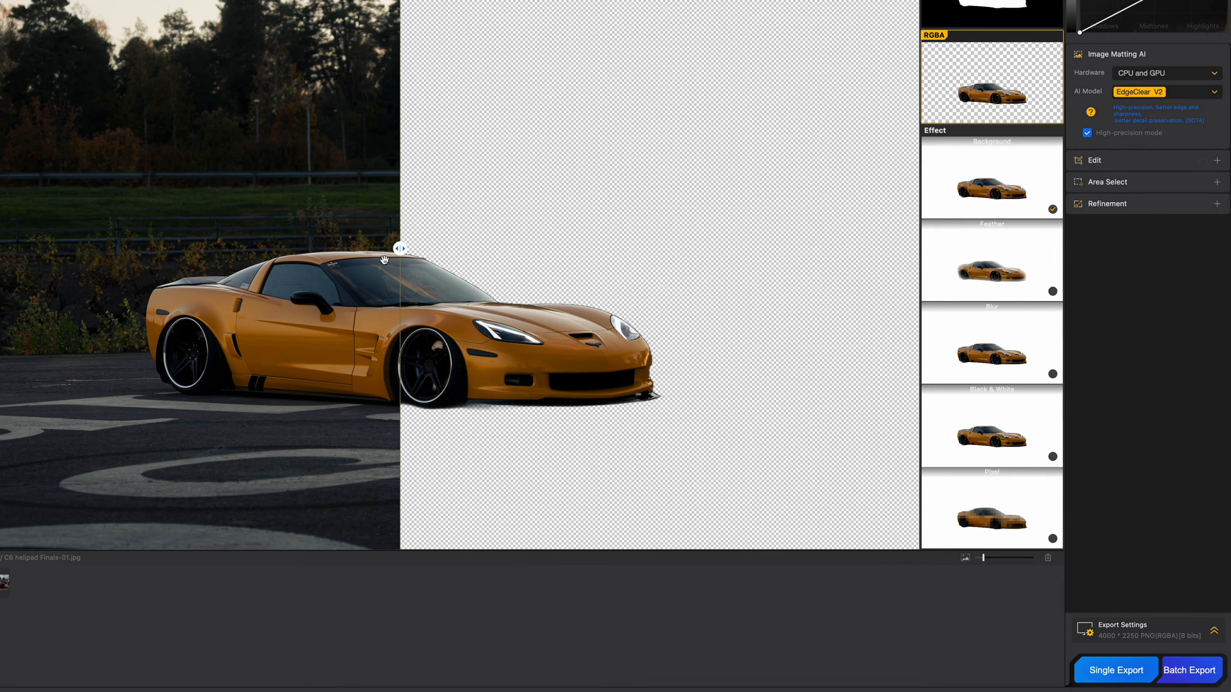
drag(384, 260, 1, 277)
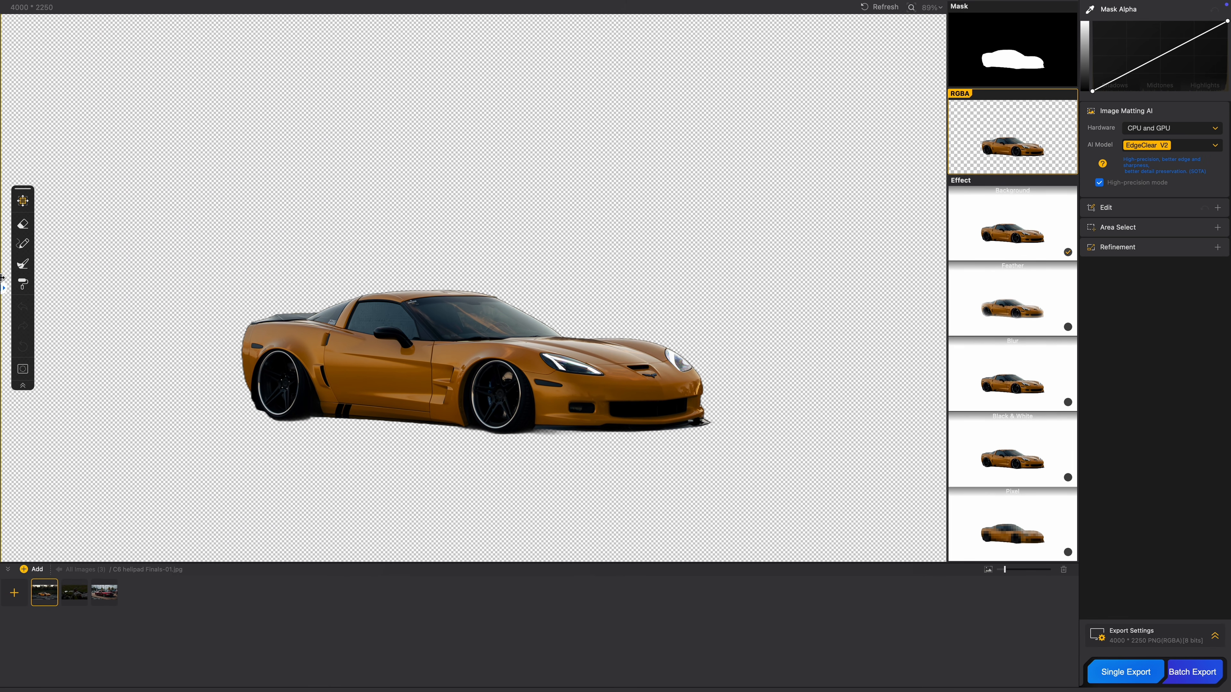
scroll(104, 271, down, 5)
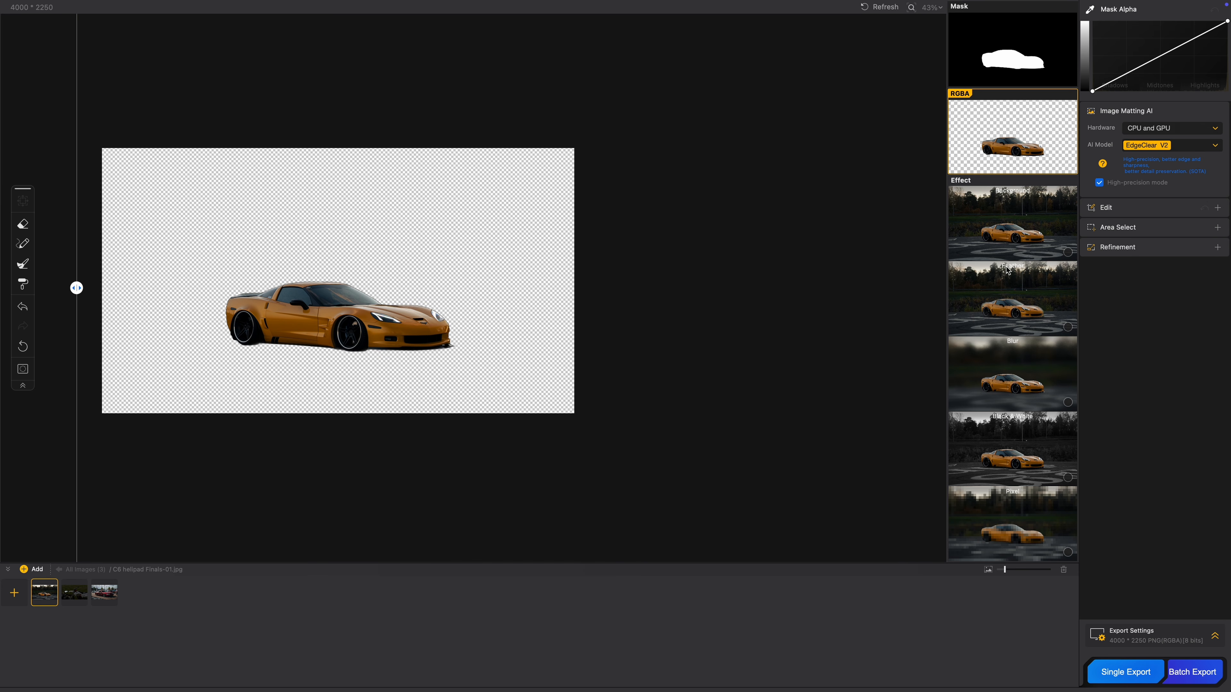
Preview the Blur, Black & White, Feather, Background and Pixel effects on the orange car and return to the RGBA cutout.
click(1021, 391)
click(1063, 463)
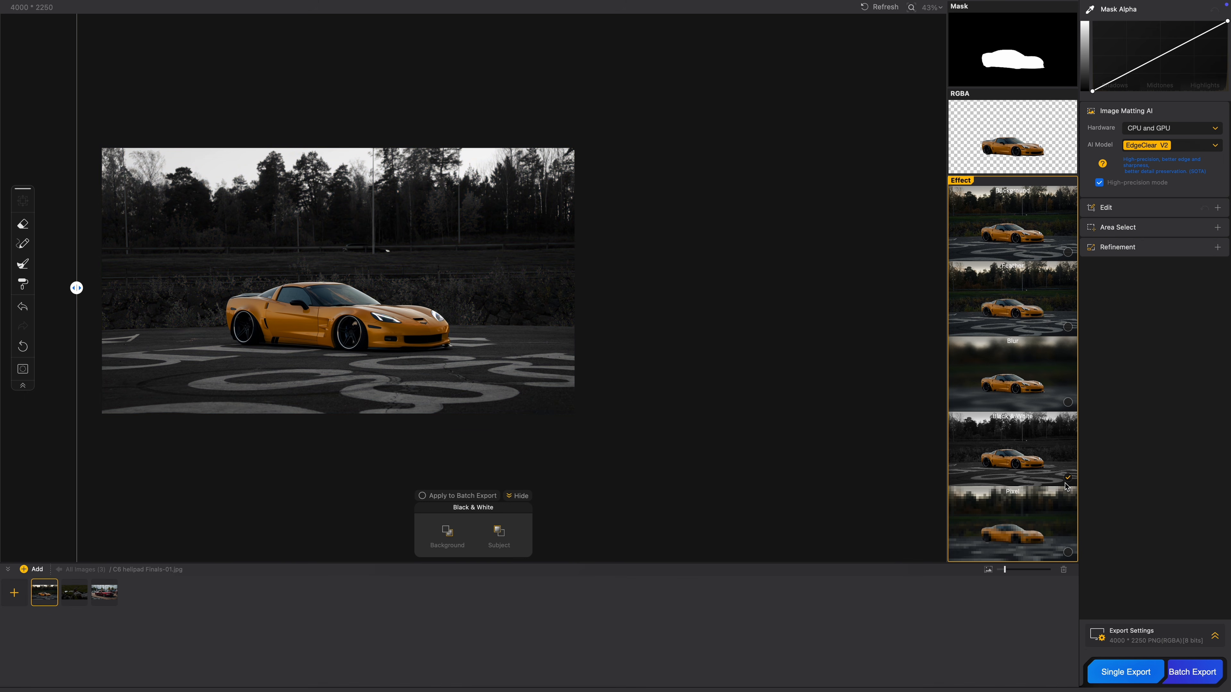
click(1068, 327)
click(1067, 327)
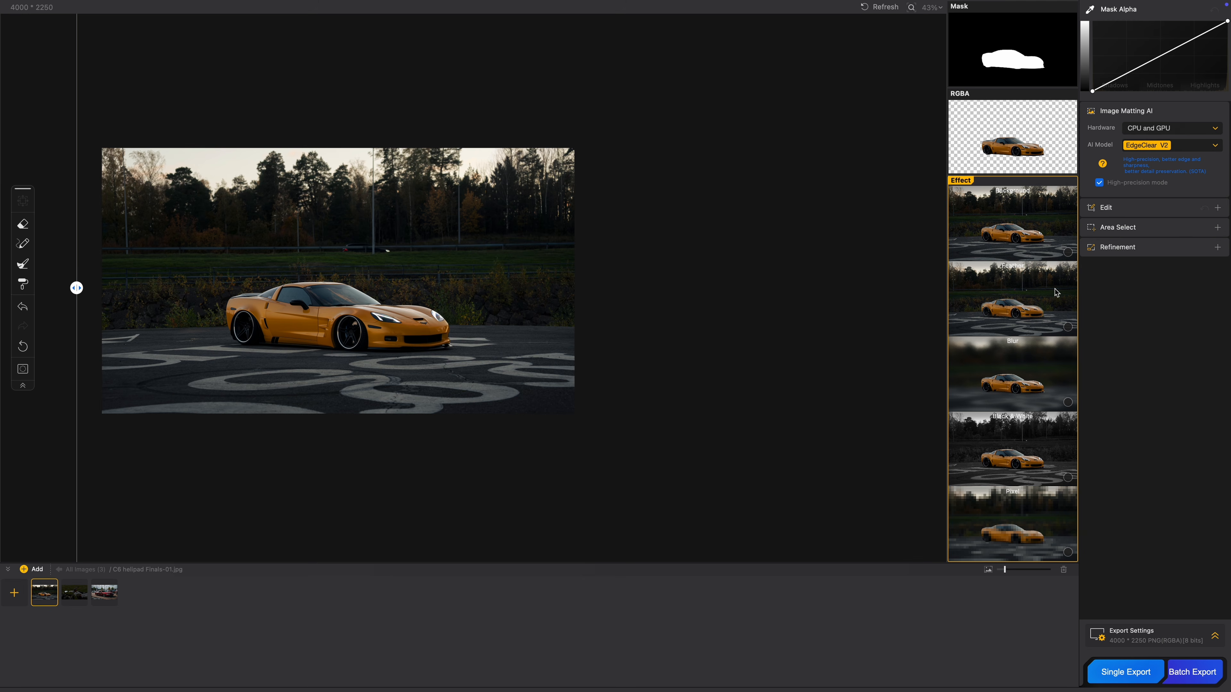
click(1068, 253)
click(1067, 253)
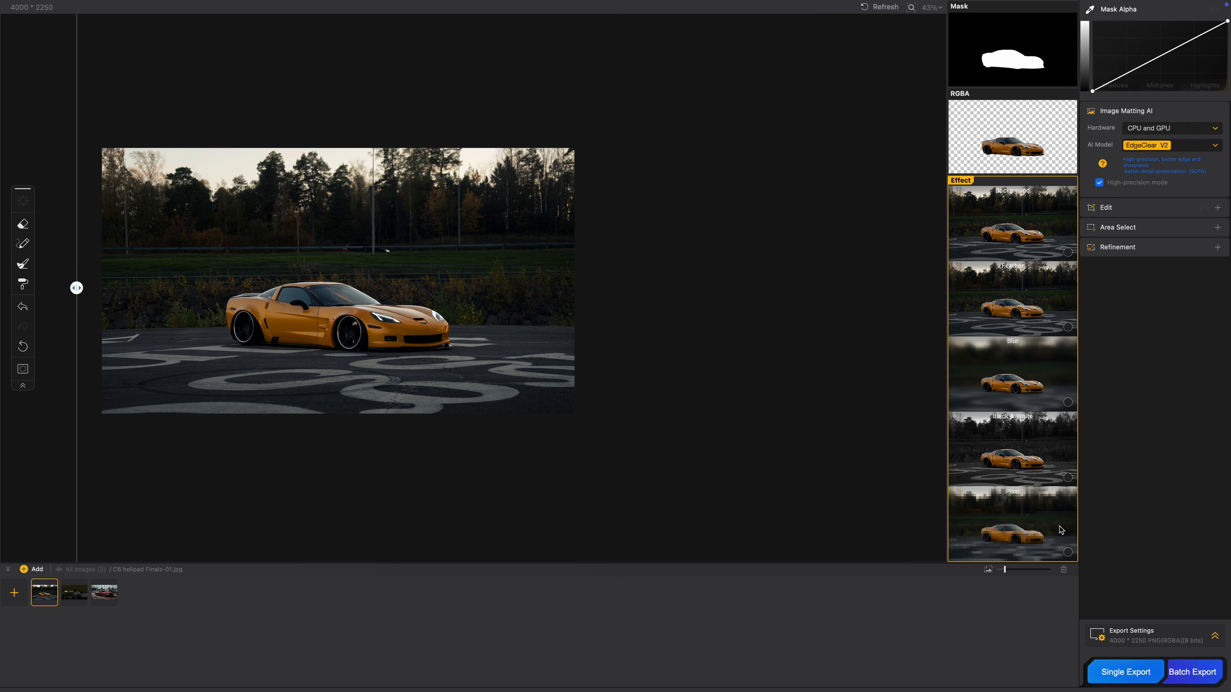
click(1068, 552)
click(1068, 552)
click(1021, 132)
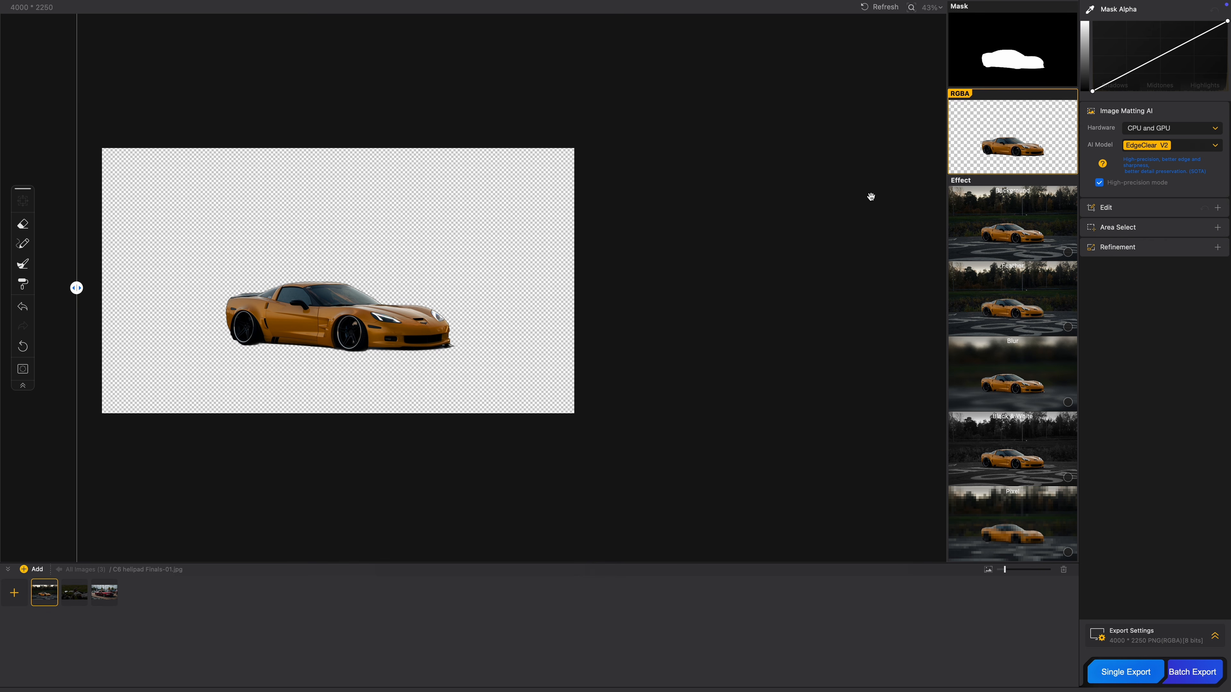
scroll(352, 381, up, 5)
scroll(352, 381, down, 3)
scroll(352, 381, up, 1)
drag(352, 382, 356, 381)
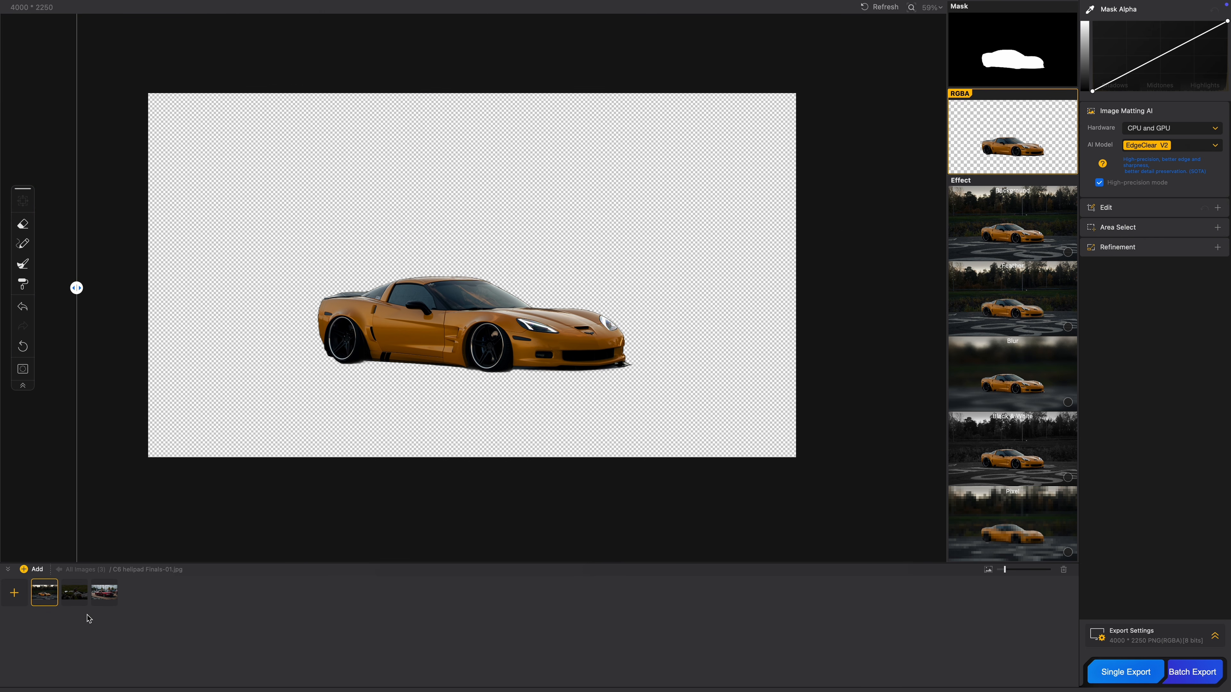
Enhance the motorcycle photo with the Smooth Diff v2 model at X1 upscale and compare the fairing's noise up close.
click(76, 595)
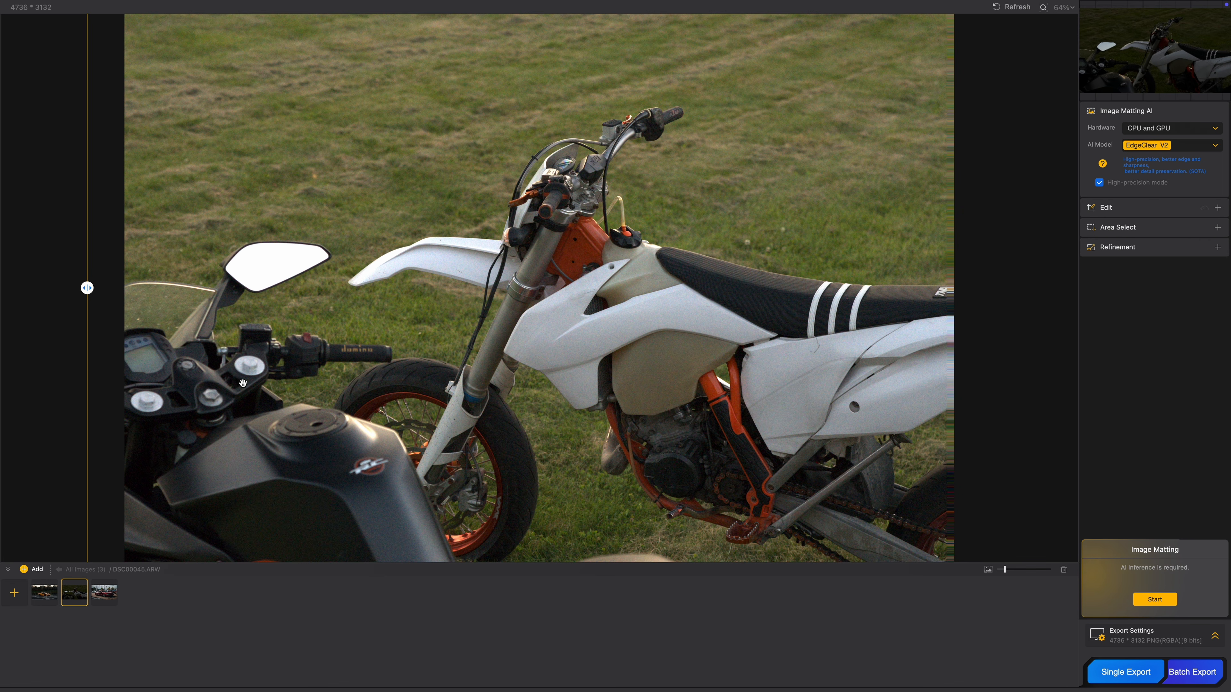
scroll(276, 334, down, 4)
scroll(421, 330, up, 10)
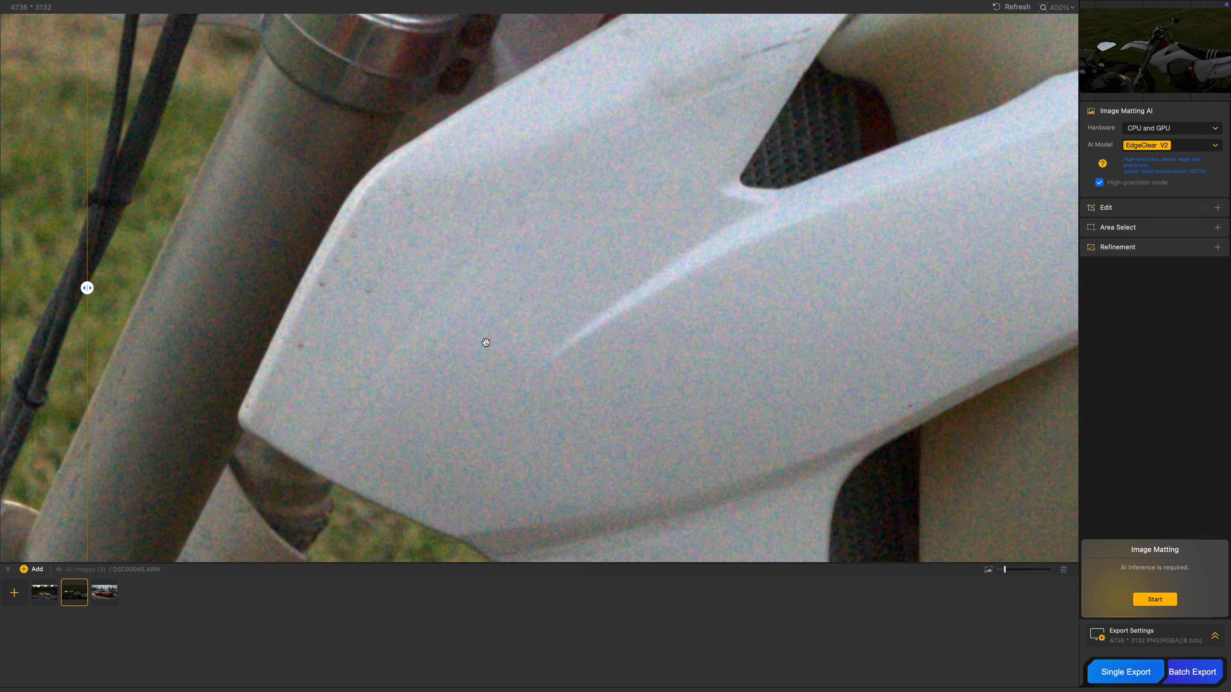
click(1124, 208)
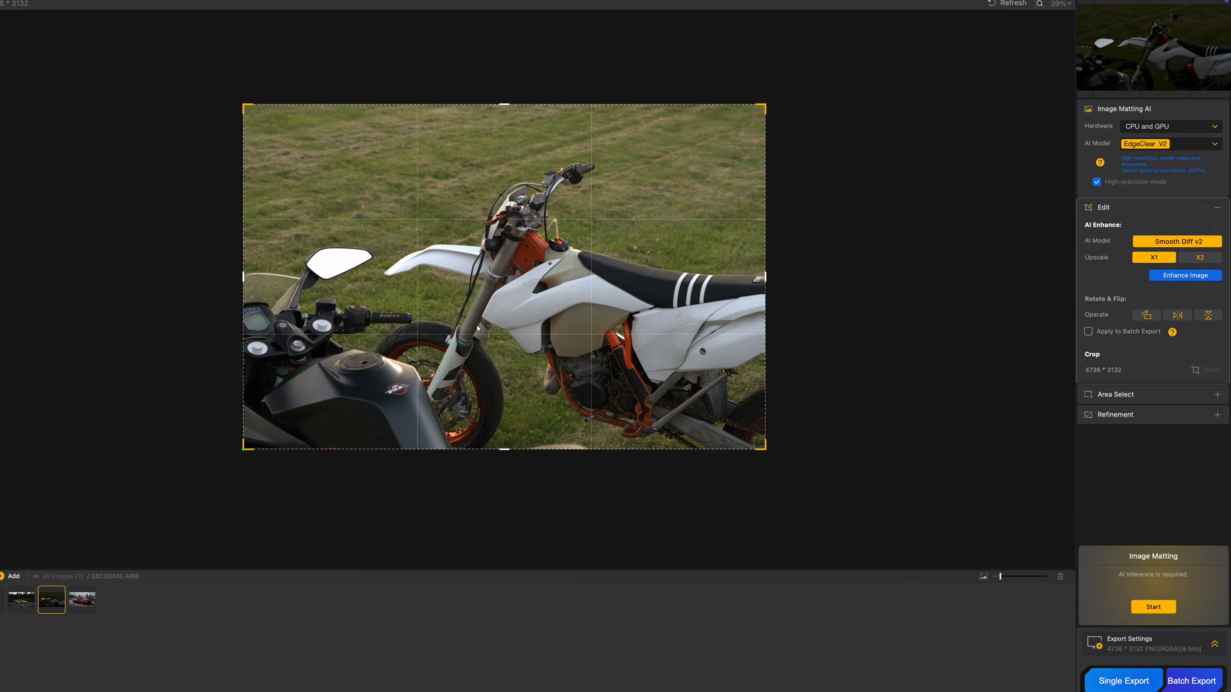
click(1195, 245)
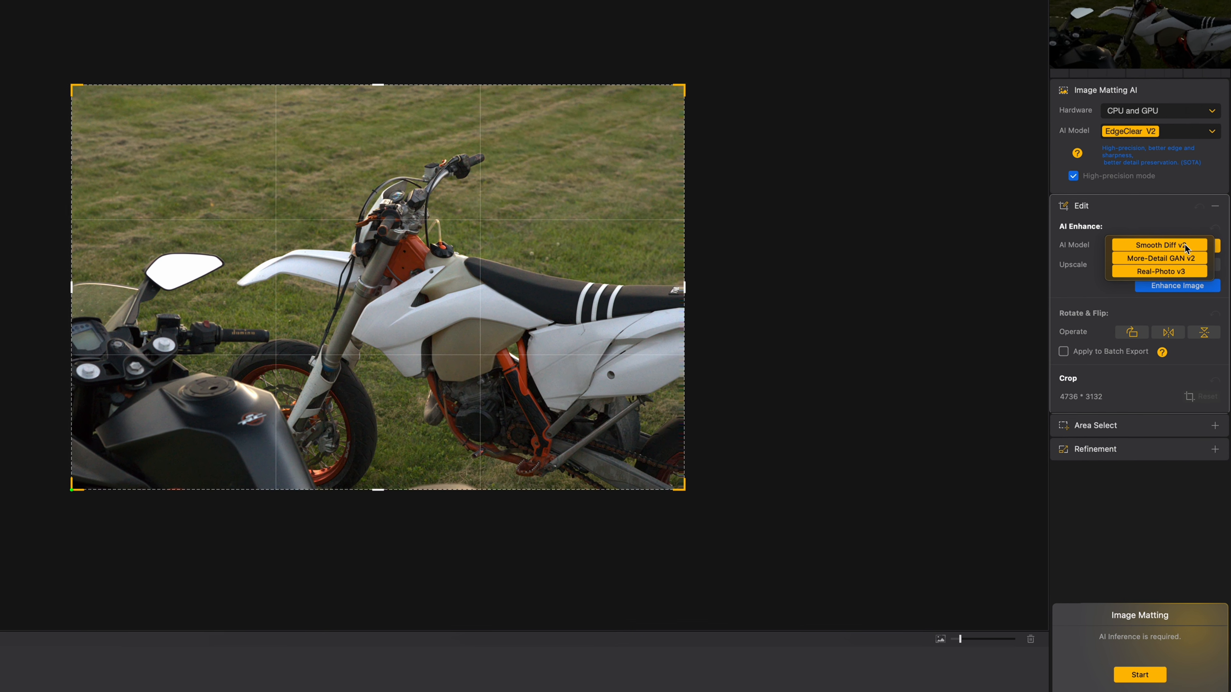
click(1173, 286)
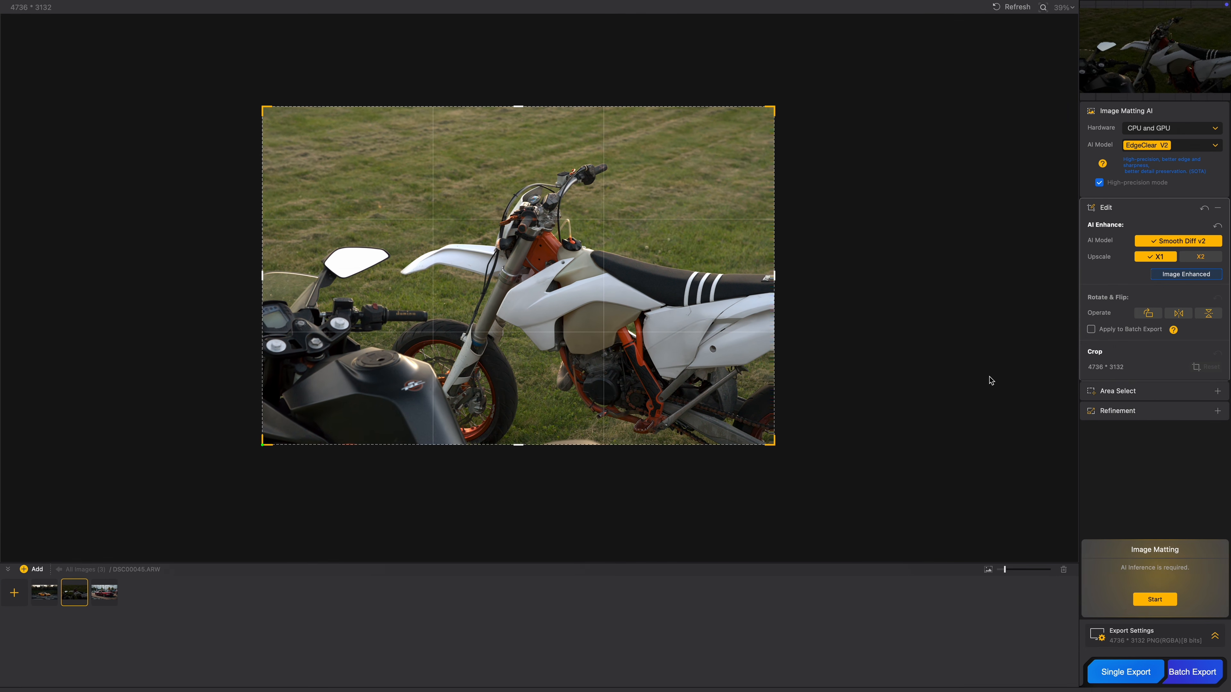
scroll(532, 308, up, 10)
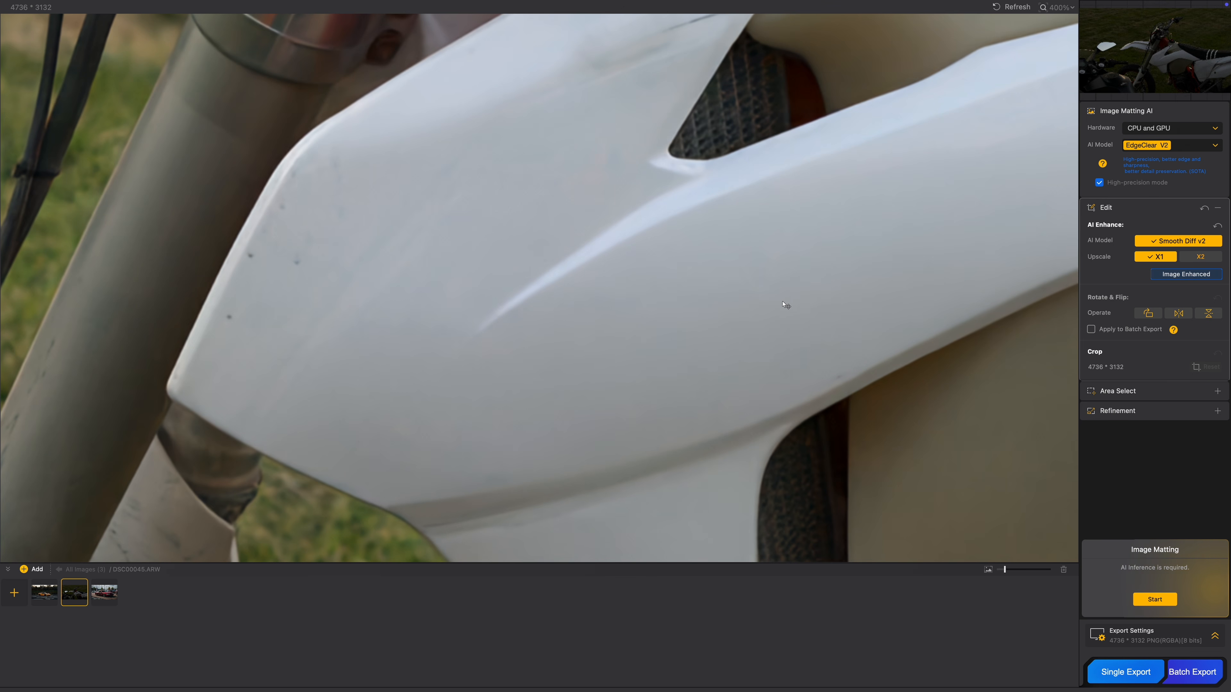
scroll(652, 277, down, 10)
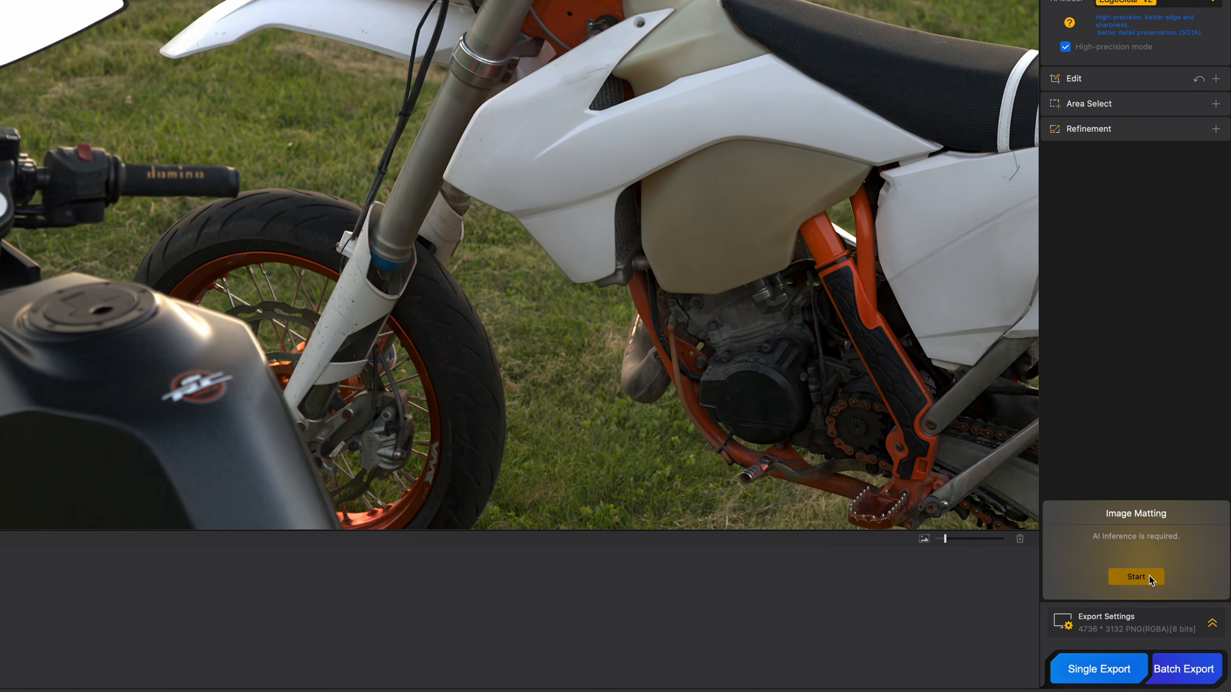
Run AI matting on the motorcycle photo and erase the leftover background smudge beside the mirror.
click(1135, 577)
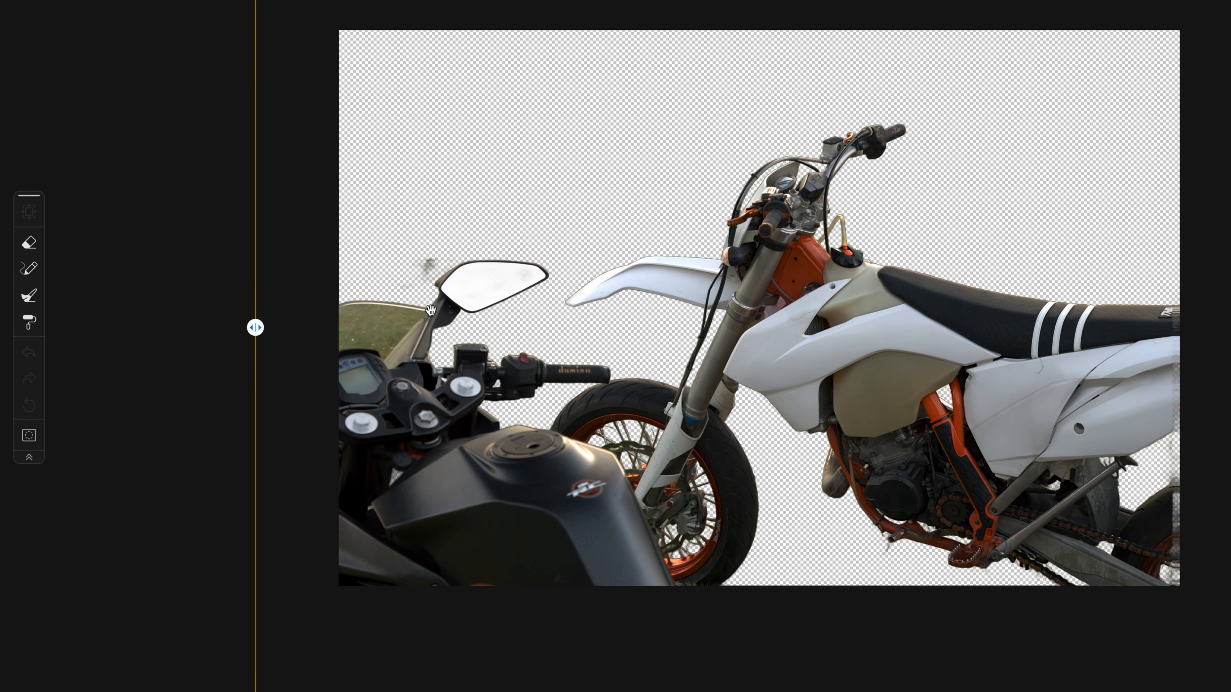
click(30, 245)
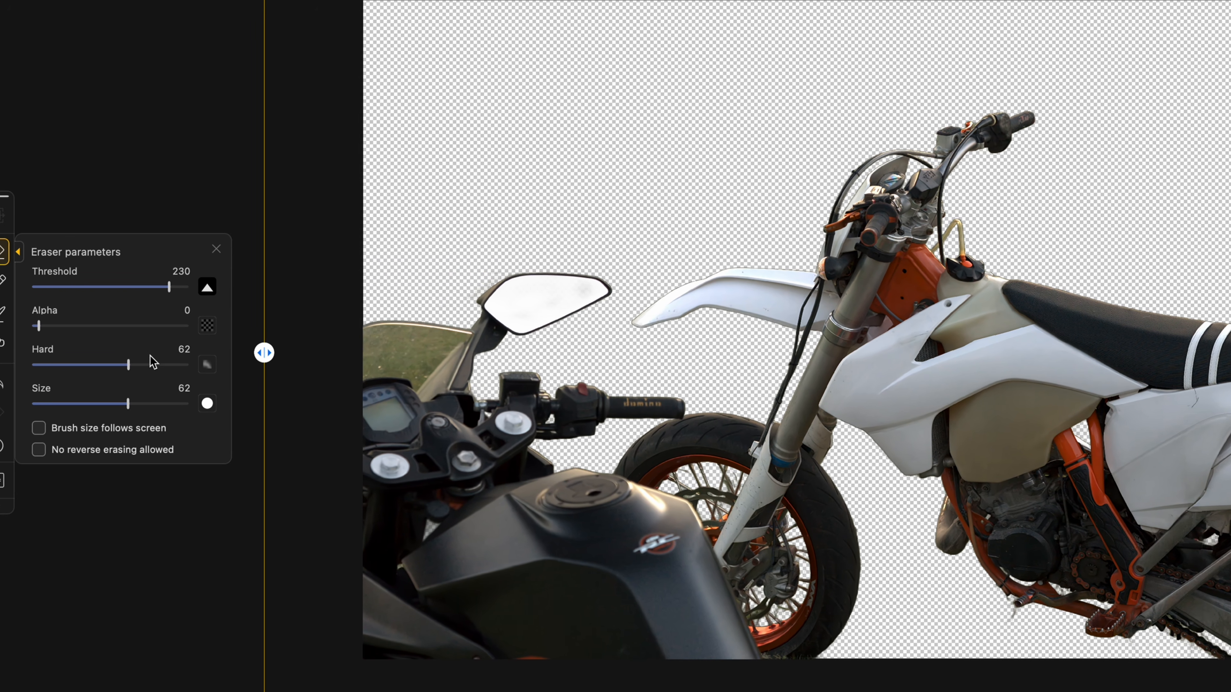
key(b)
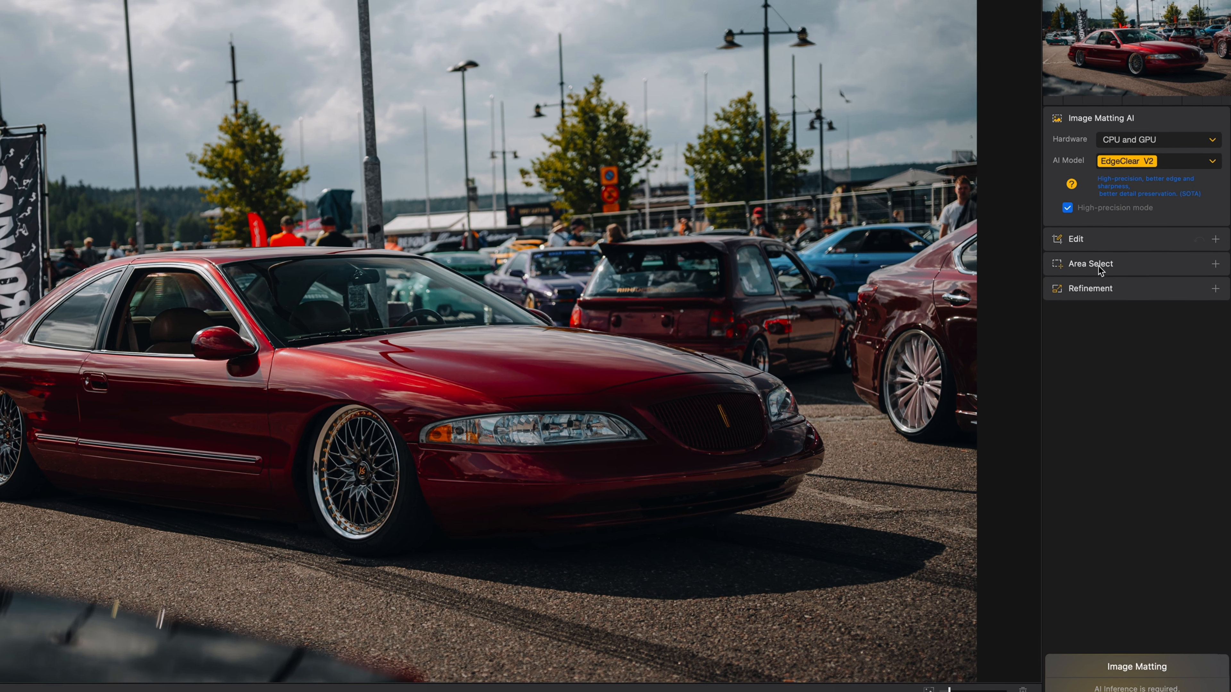
Draw a manual area around the foreground red car, run matting on it, and switch back to the first photo.
click(1099, 270)
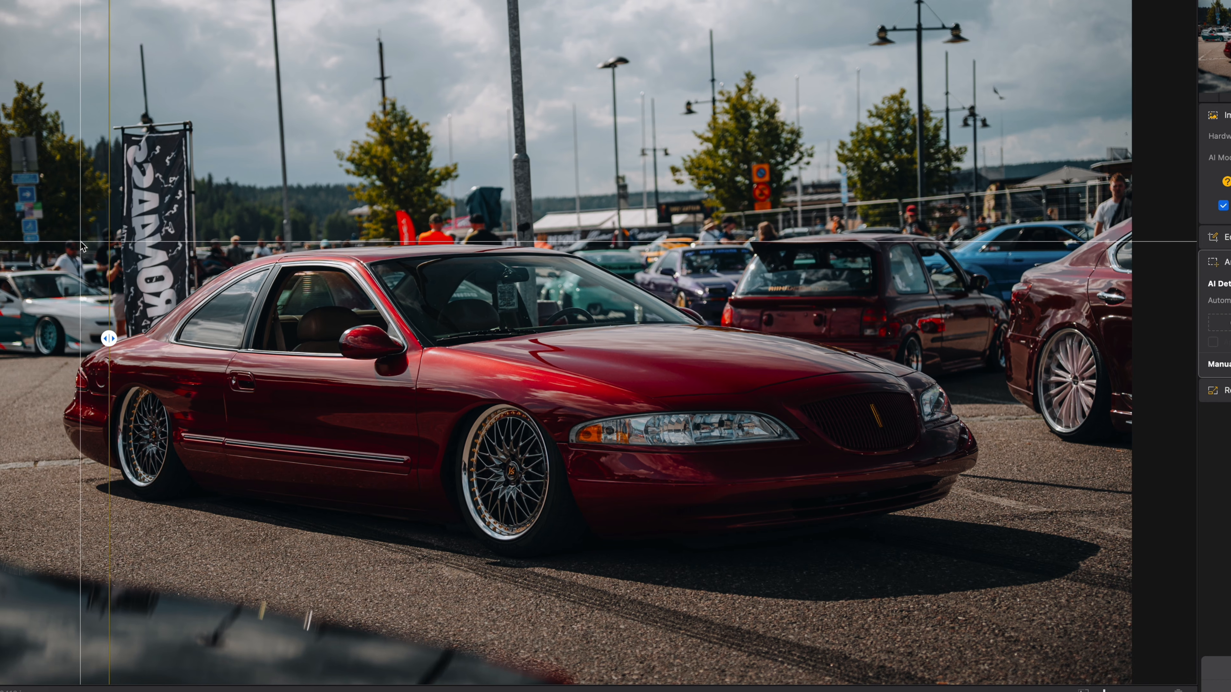
drag(31, 243, 116, 267)
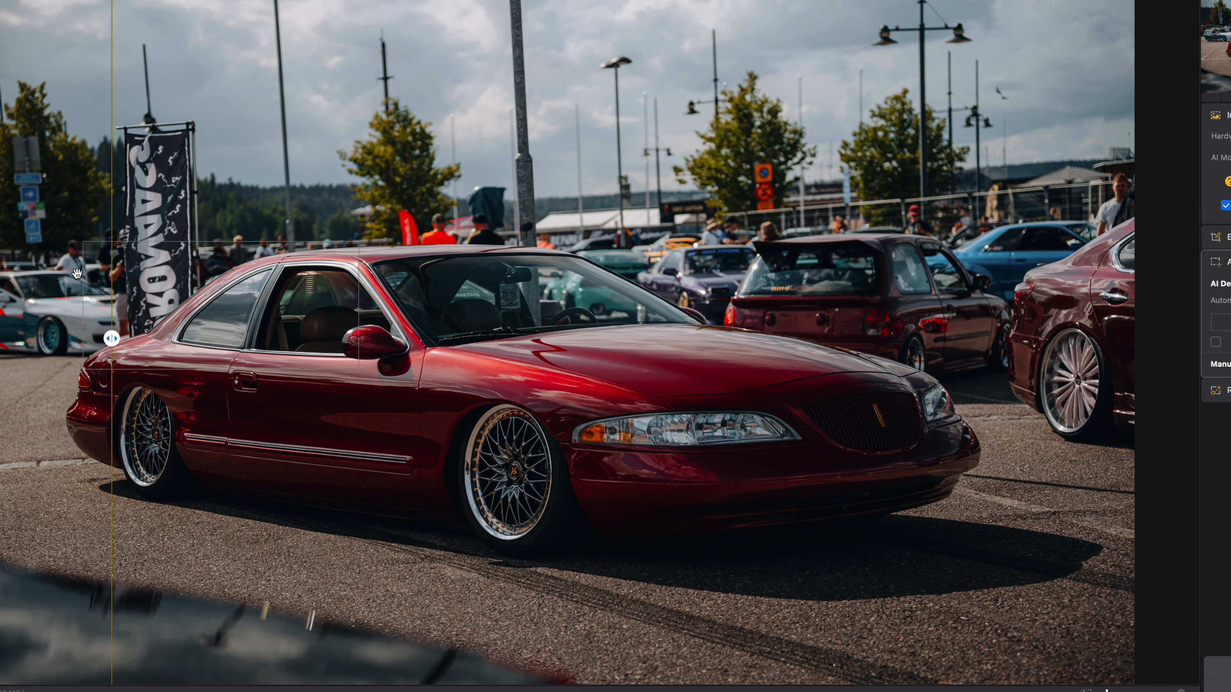
scroll(77, 273, down, 2)
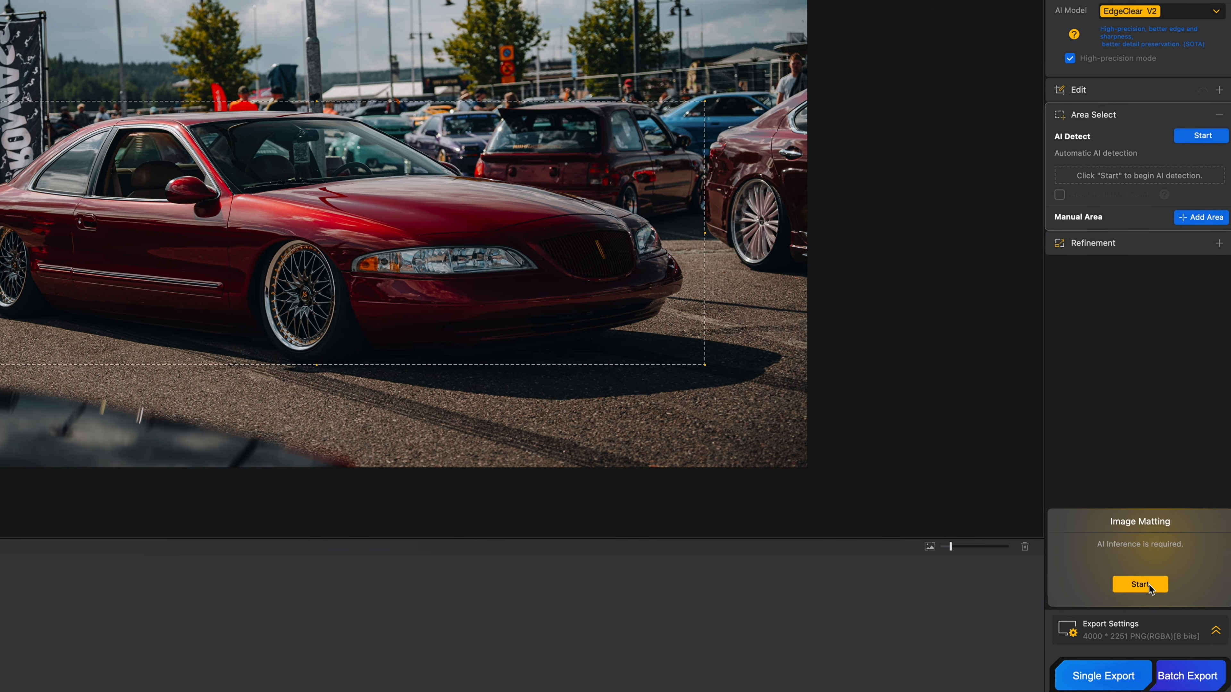
click(1178, 616)
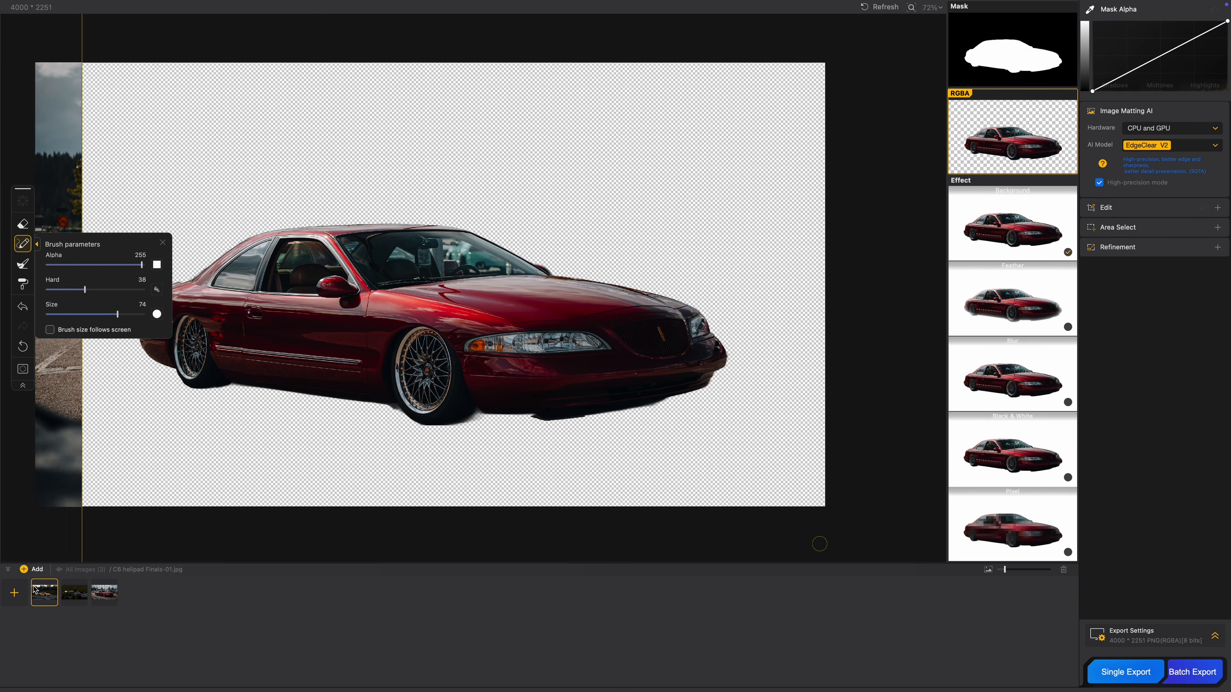
click(35, 589)
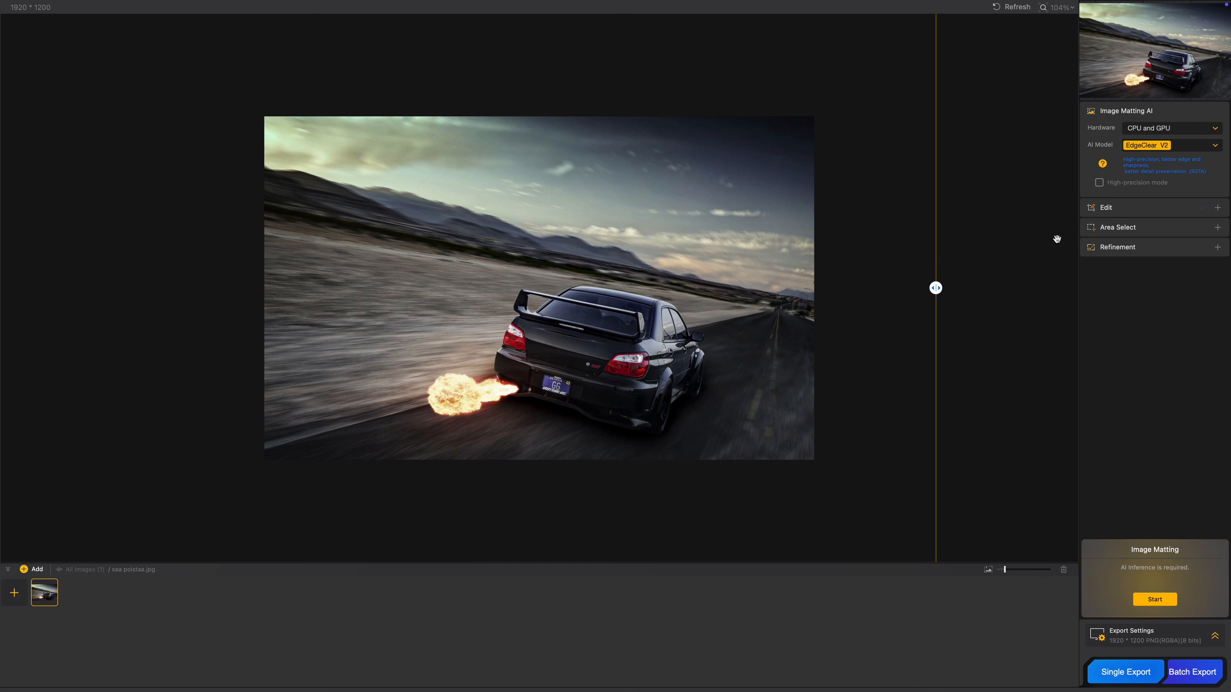
Run AI matting on the black car photo with the EdgeClear V2 model and move the comparison divider to reveal the cutout.
click(1123, 229)
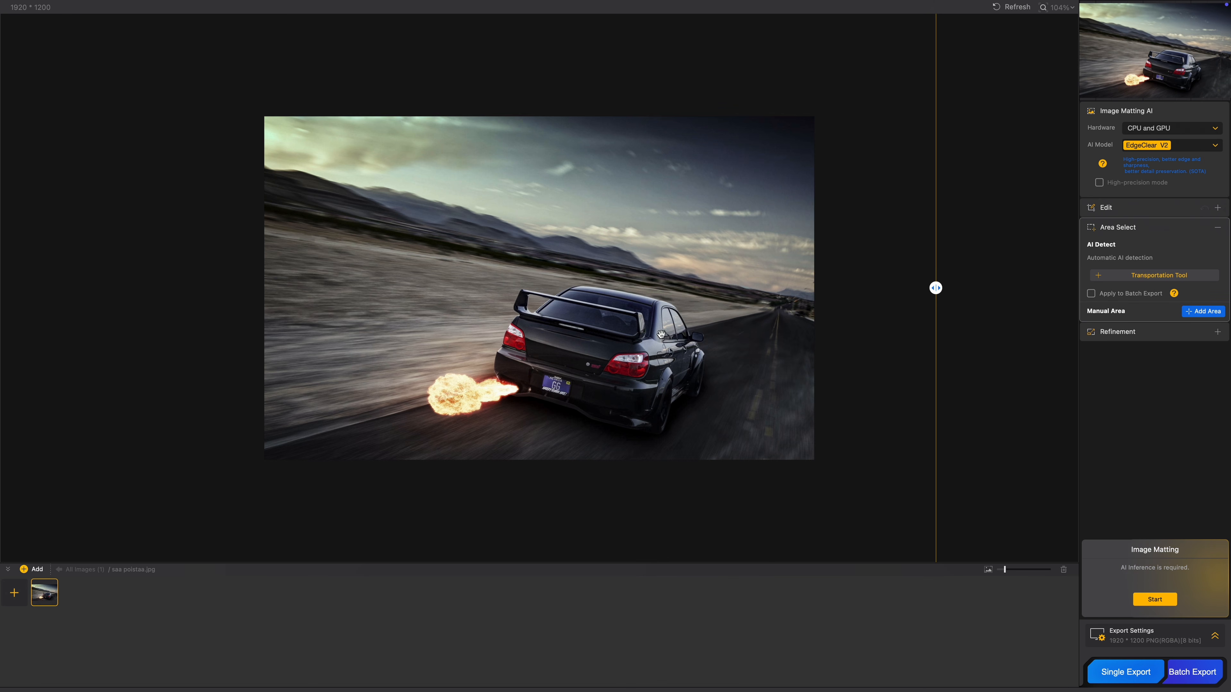
click(1159, 600)
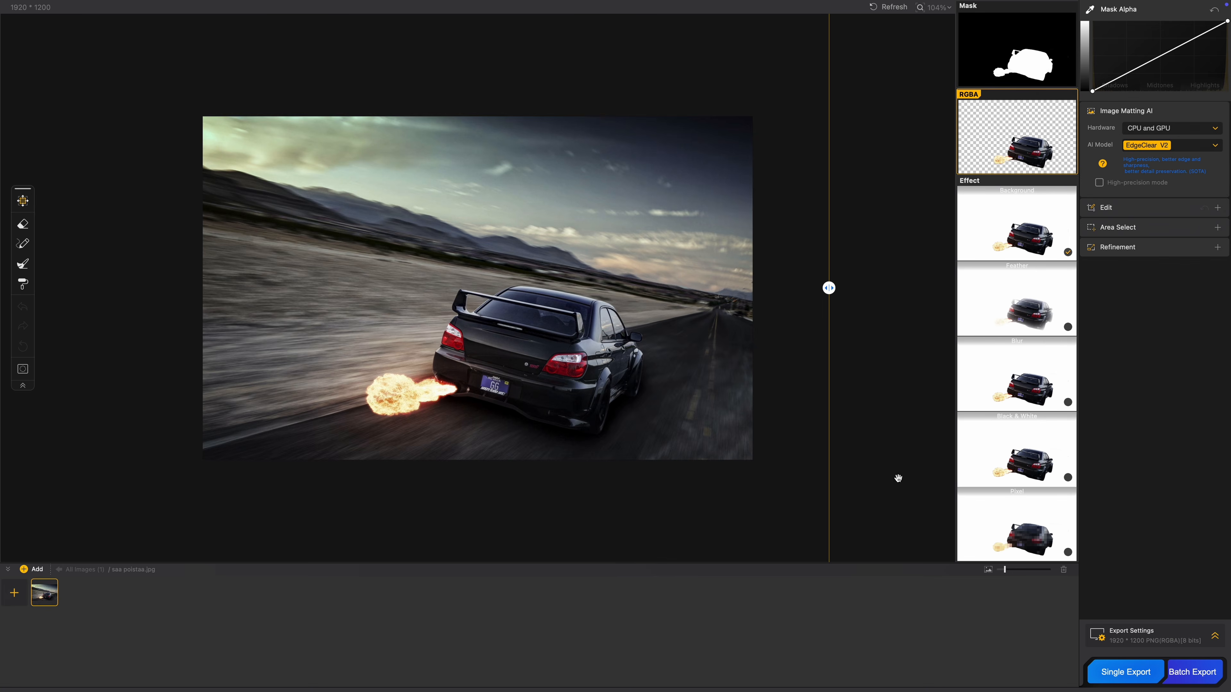
drag(829, 288, 245, 288)
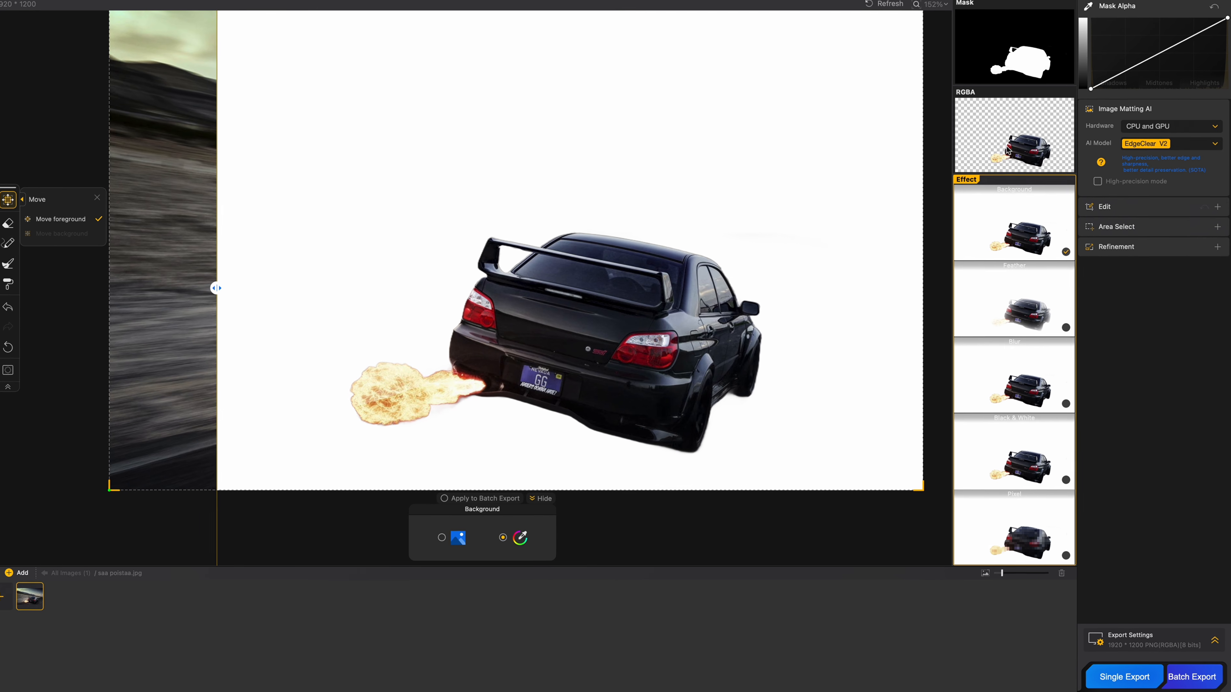
Apply the Feather effect to the black car on the white background, trying a width of 43 and a strength of 9.
click(1016, 310)
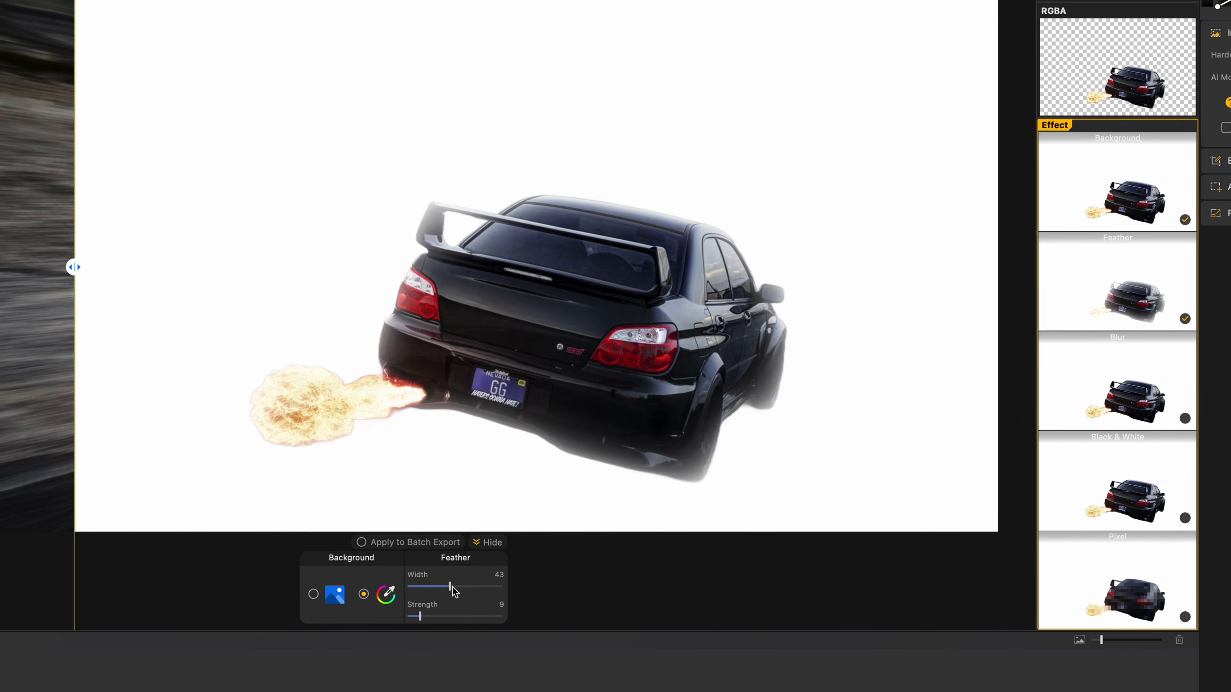
drag(374, 594, 349, 593)
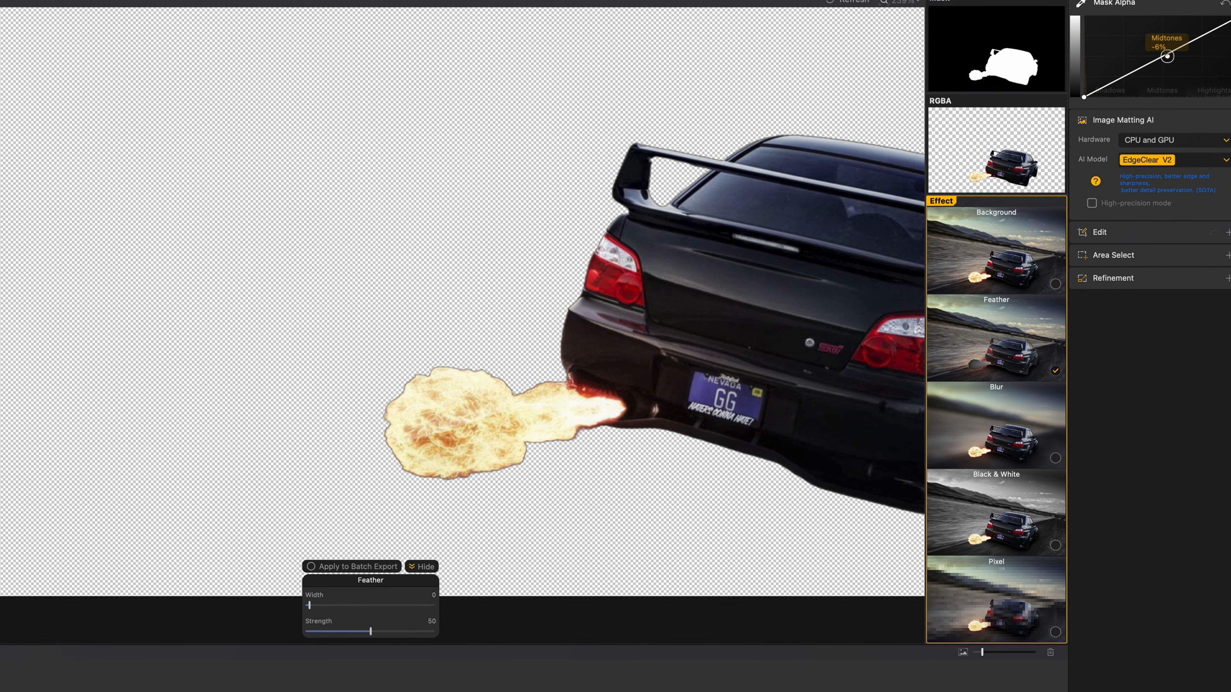
Lower the midtones of the Mask Alpha curve to tighten the black car's cutout, and compare the exhaust flame's edges.
drag(1166, 56, 1183, 77)
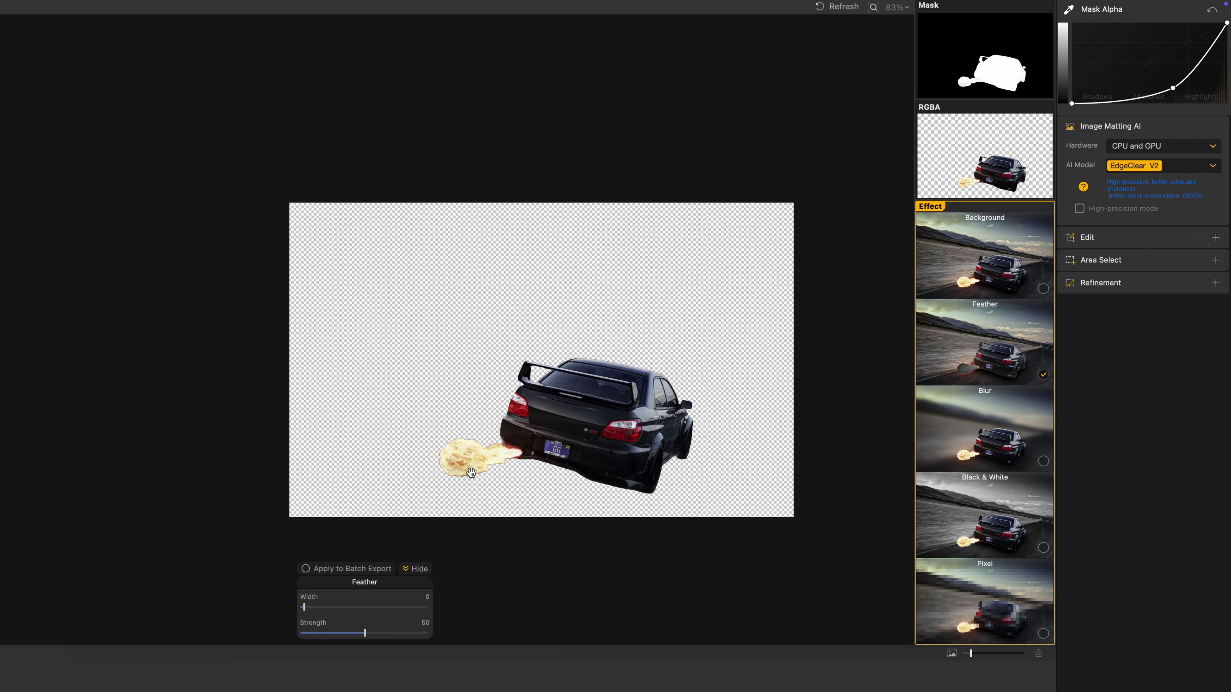
scroll(592, 486, up, 4)
mouse_move(1175, 89)
mouse_down()
mouse_move(1200, 103)
mouse_move(1168, 88)
mouse_up()
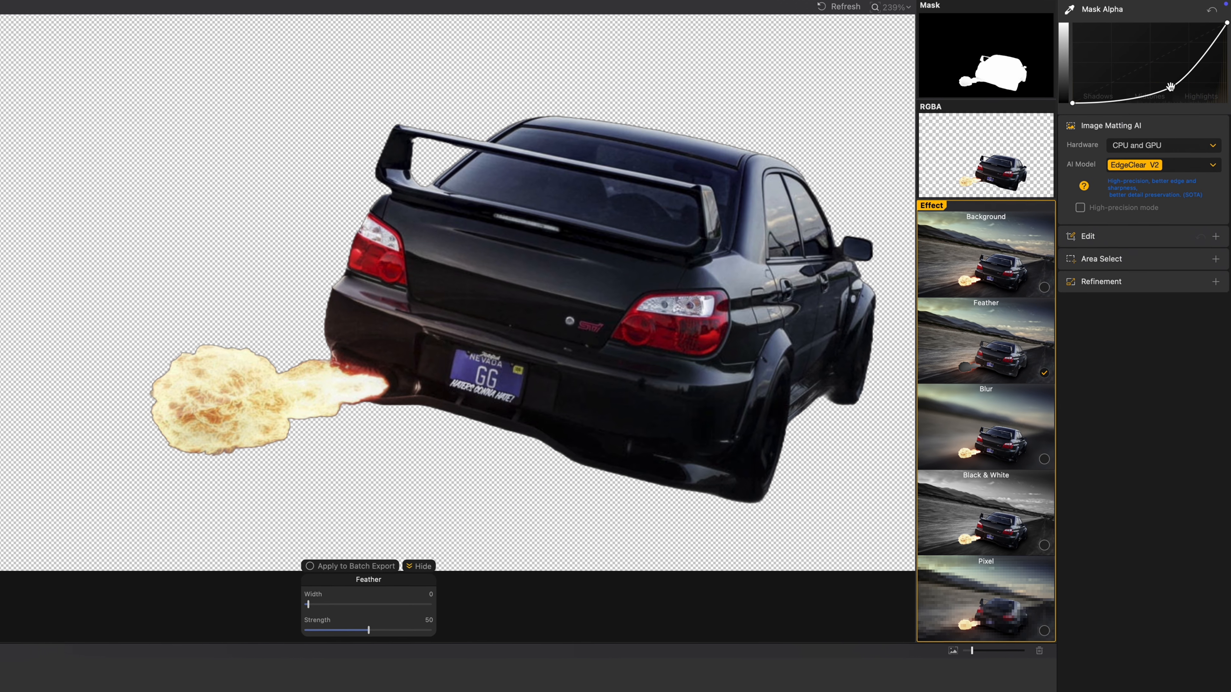
scroll(533, 432, down, 5)
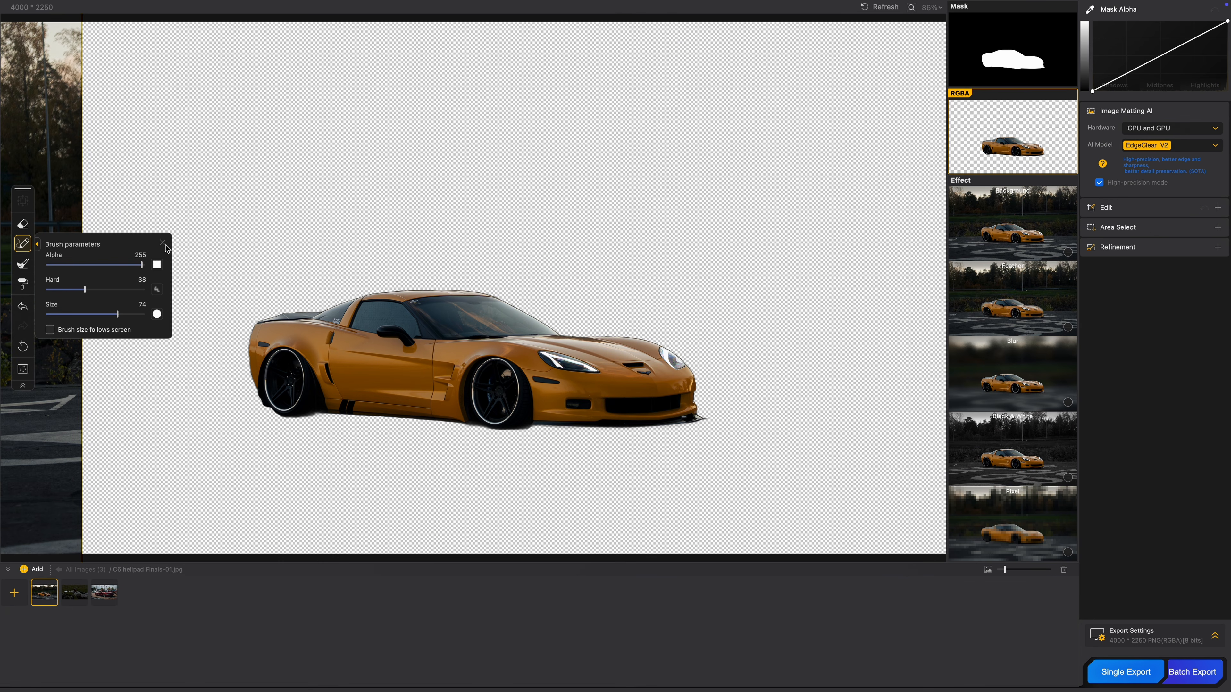
Batch export the photos as PNG (RGBA)[8 bits] at level 1 into the red Porsche output folder.
click(163, 243)
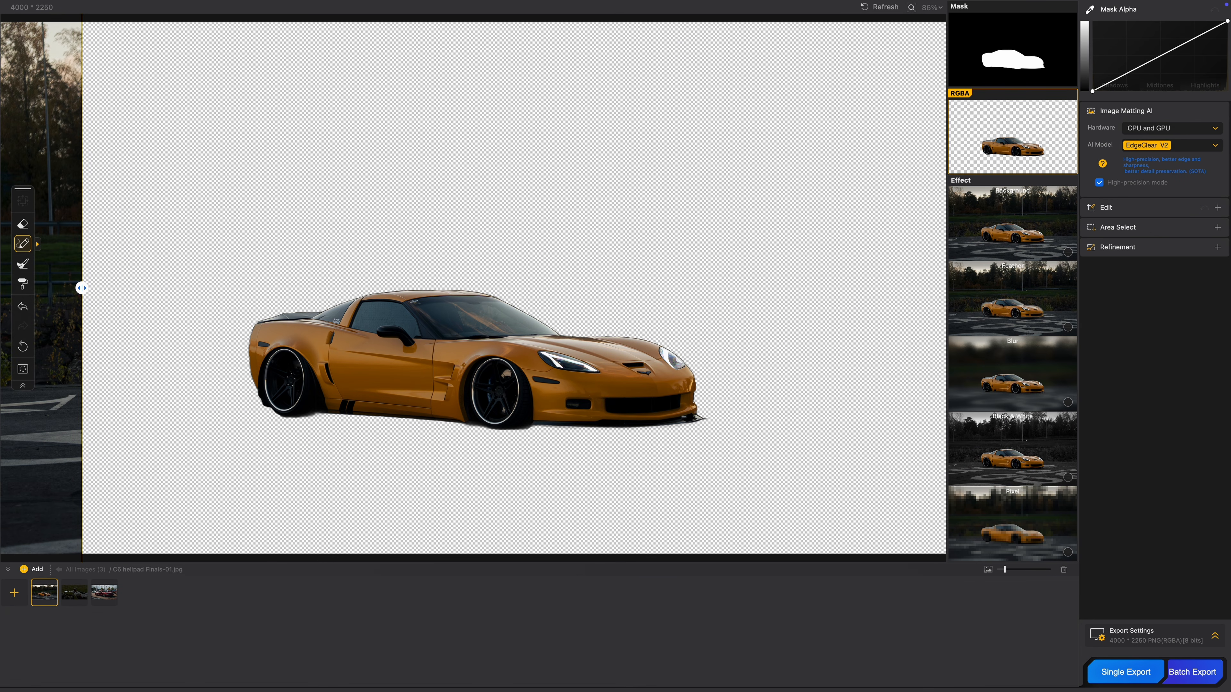
click(1170, 634)
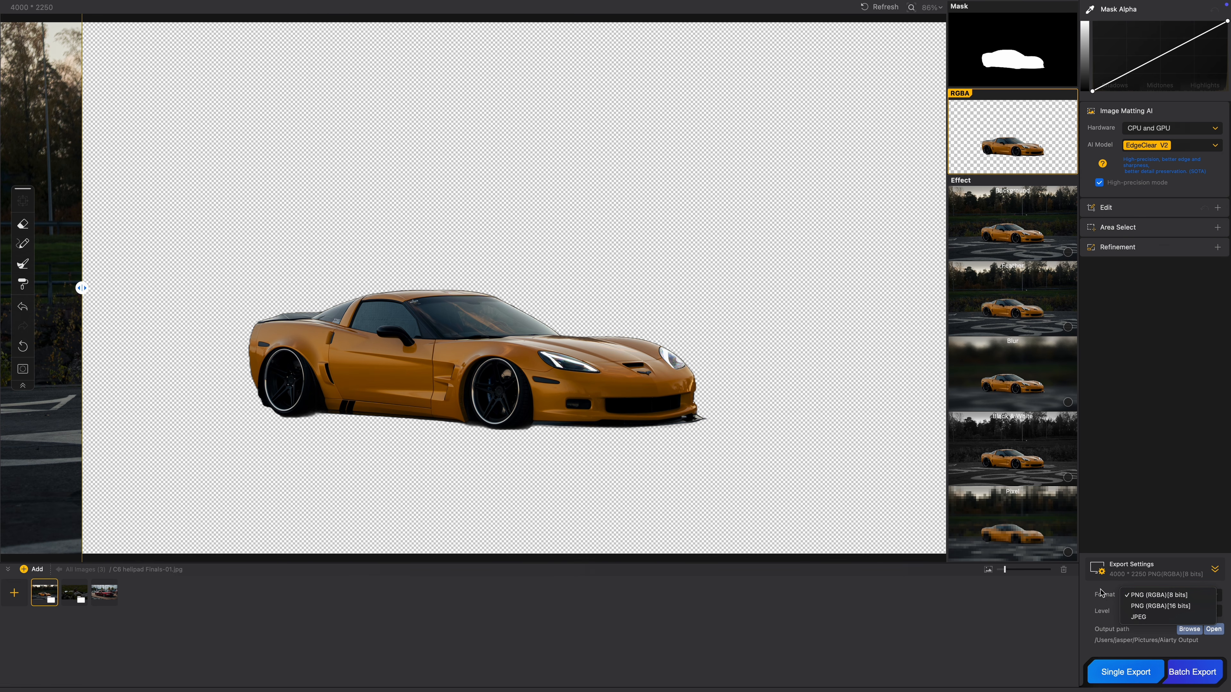
click(1196, 631)
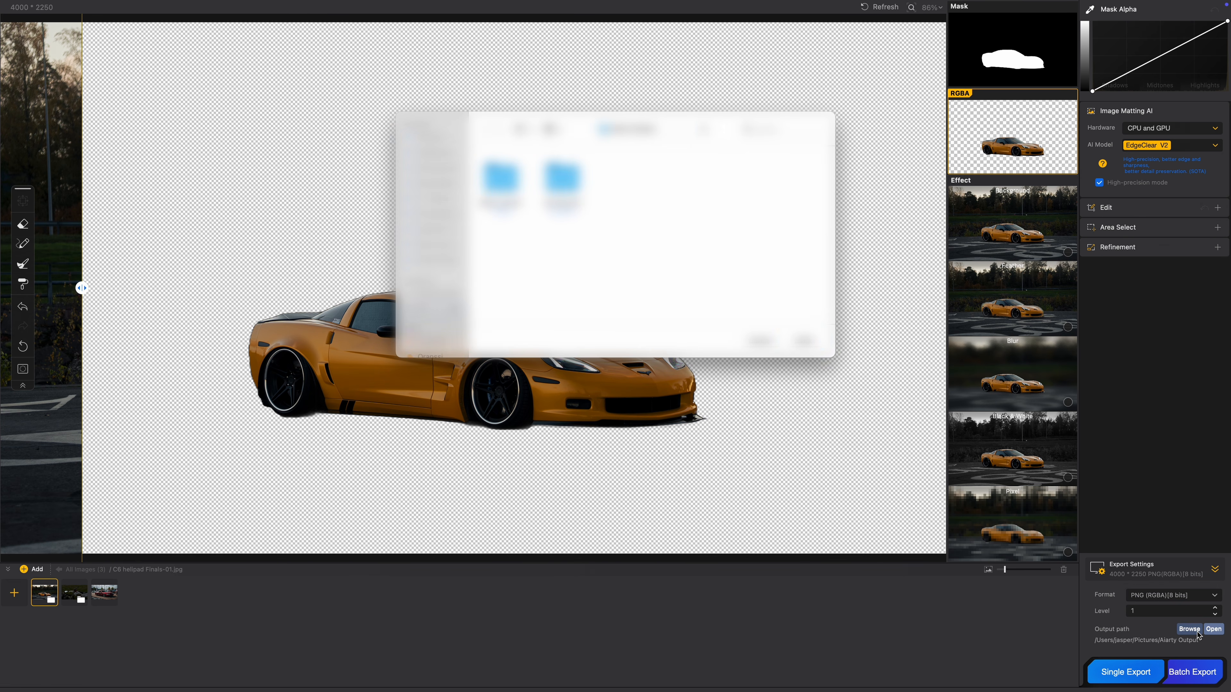
click(803, 343)
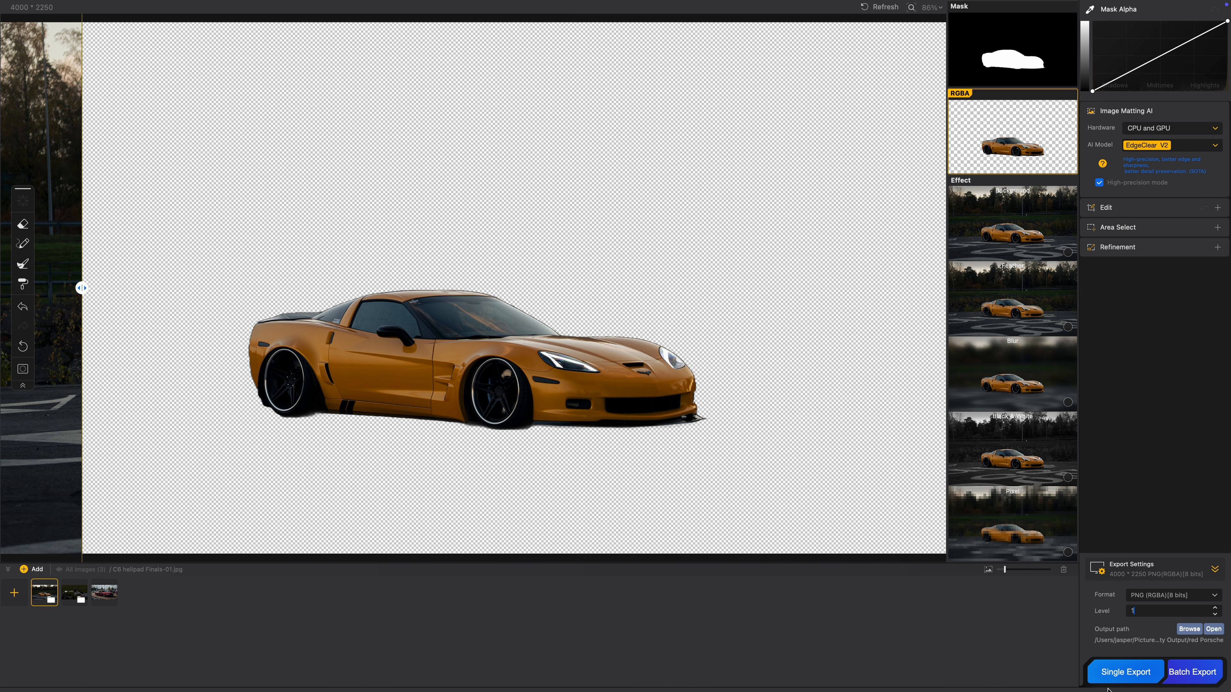
click(1164, 675)
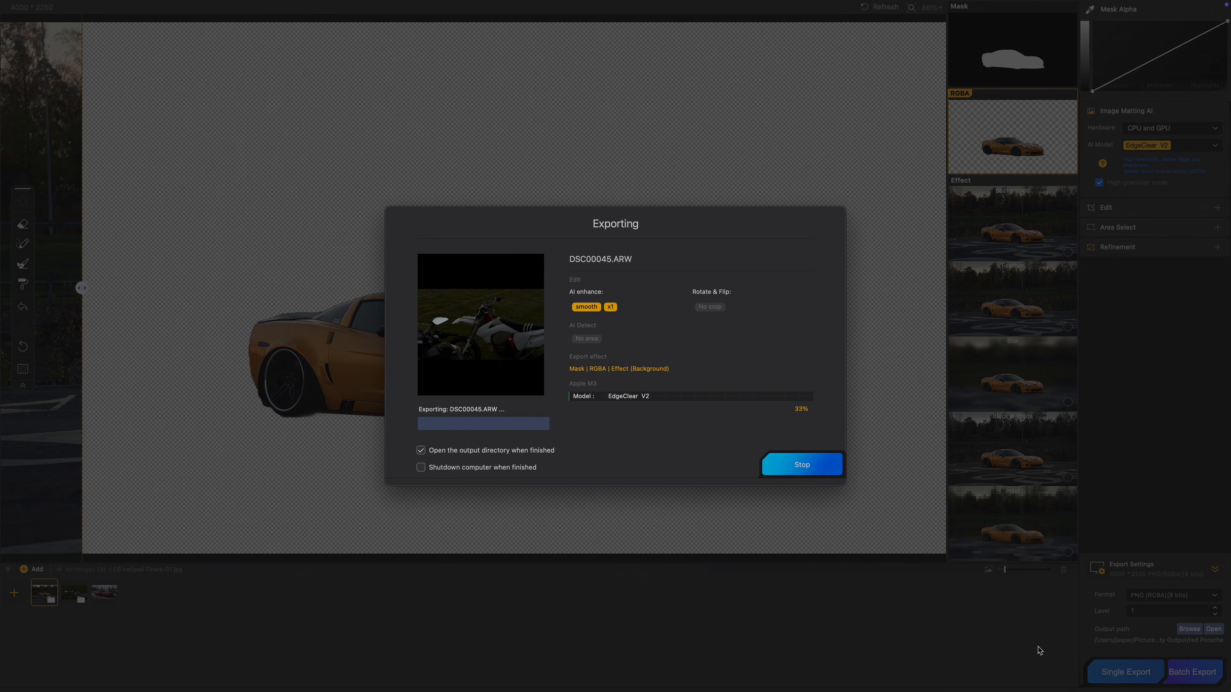